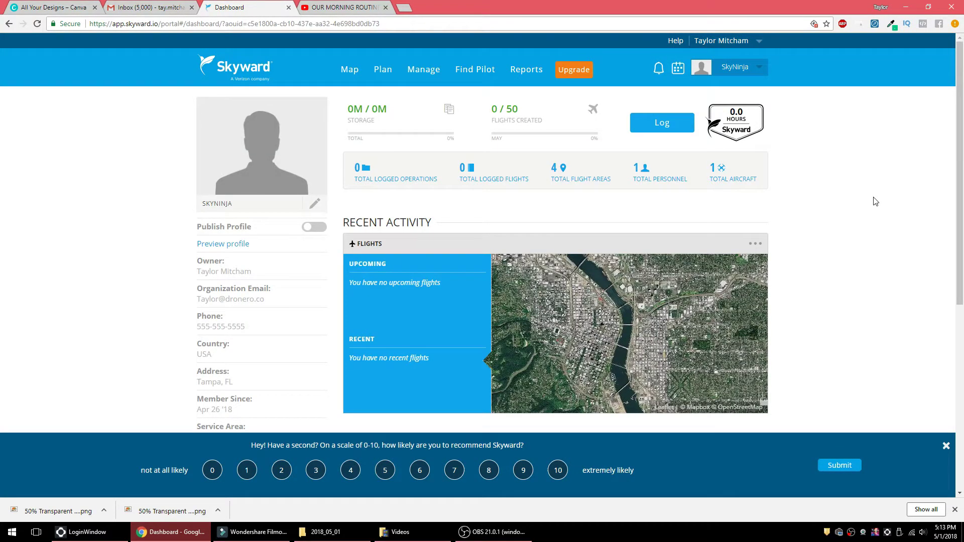
# - Close the YouTube morning-routine video tab, leaving Canva, Gmail and the Skyward dashboard
pyautogui.click(385, 7)
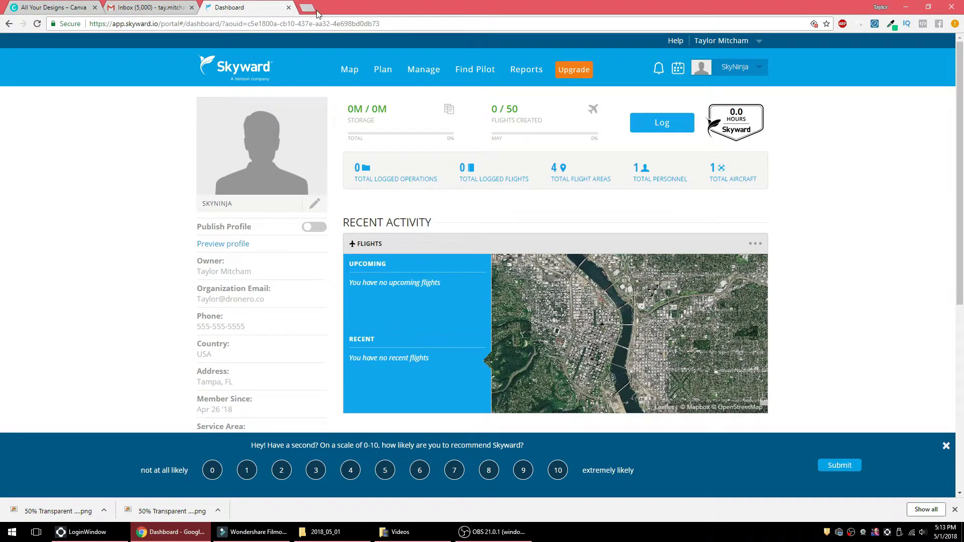
pyautogui.click(309, 8)
pyautogui.write('skyward.io')
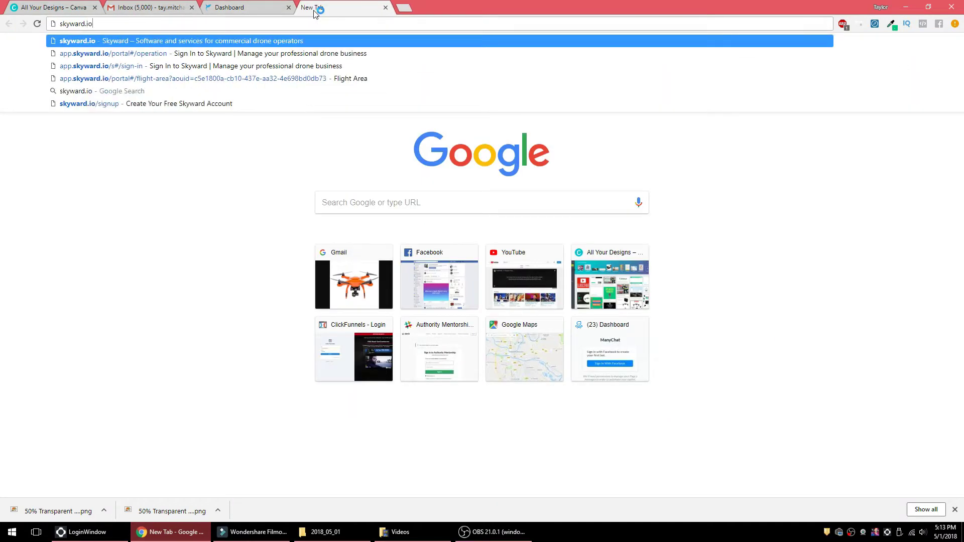
pyautogui.press('Return')
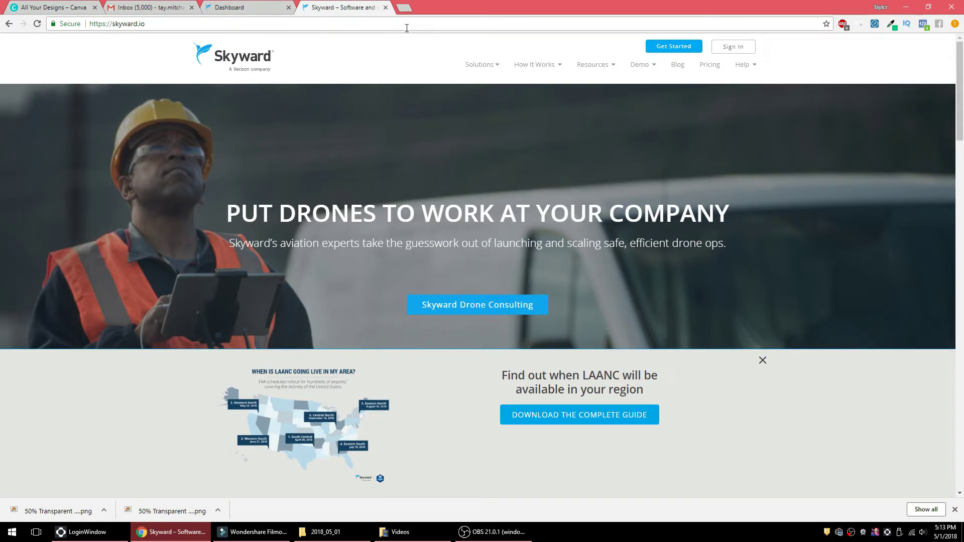
pyautogui.click(385, 8)
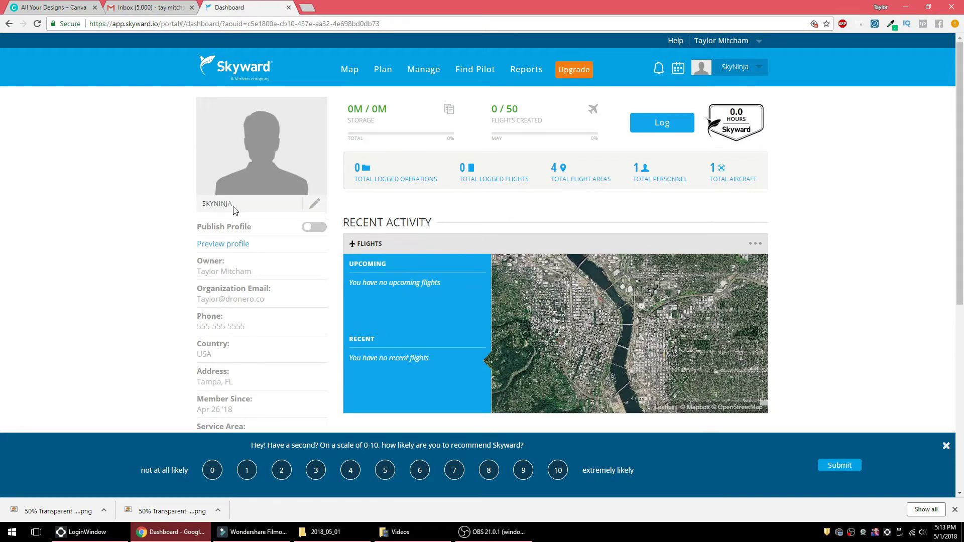
# - Save the organisation profile with its phone and other details unchanged, then go to the Map
pyautogui.click(315, 204)
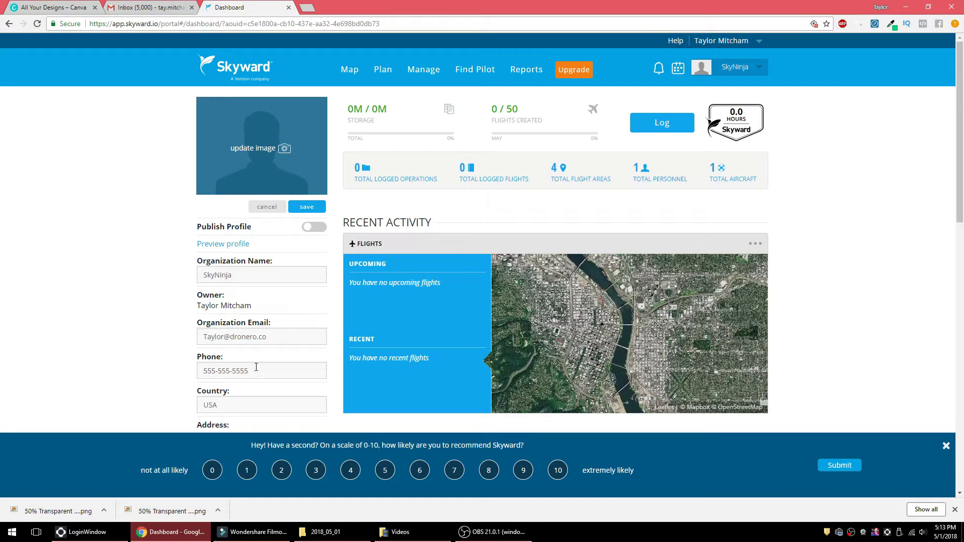
pyautogui.click(261, 370)
pyautogui.tripleClick(219, 374)
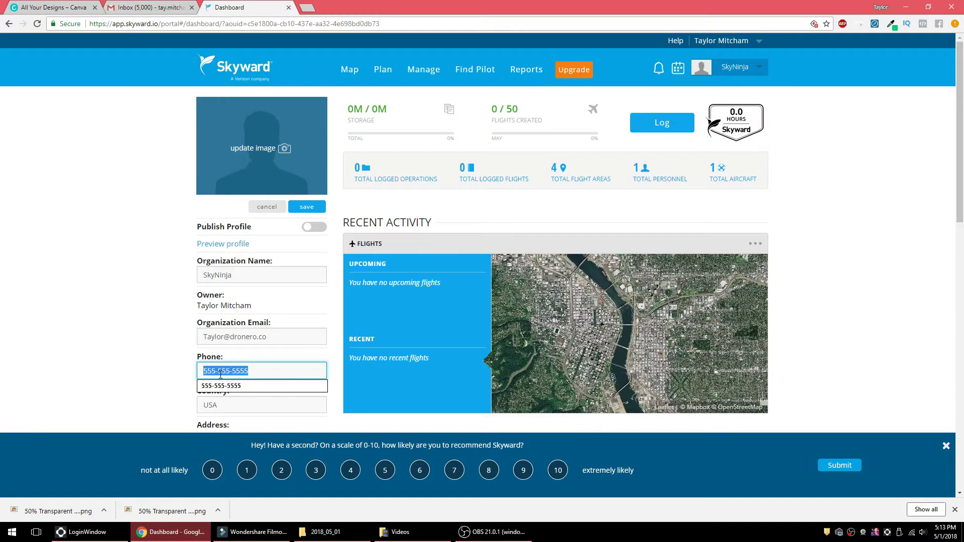
pyautogui.click(253, 370)
pyautogui.click(107, 380)
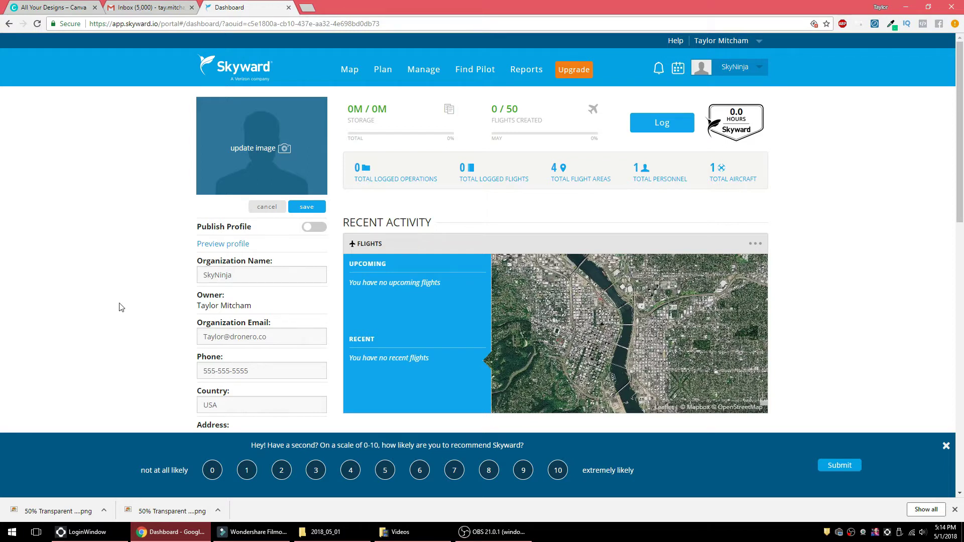
pyautogui.click(306, 207)
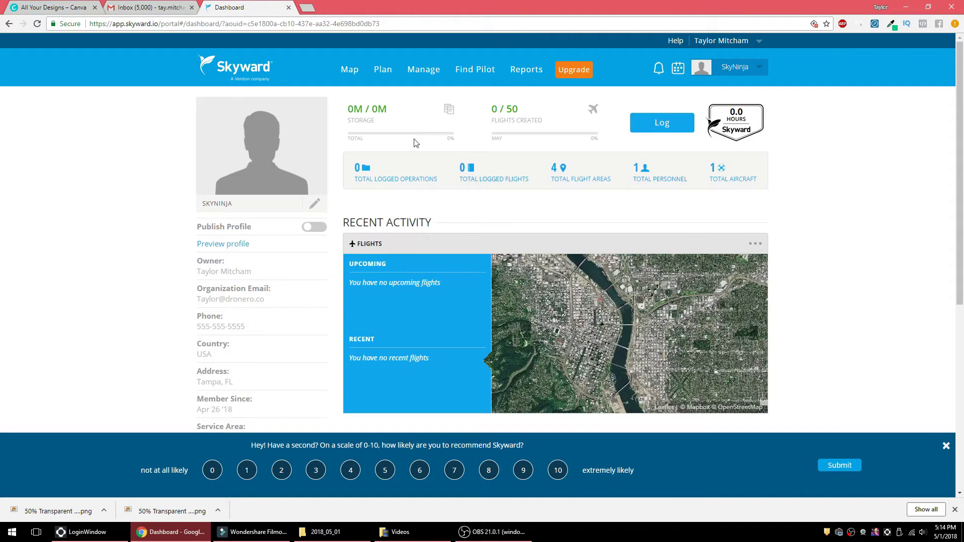
pyautogui.click(355, 74)
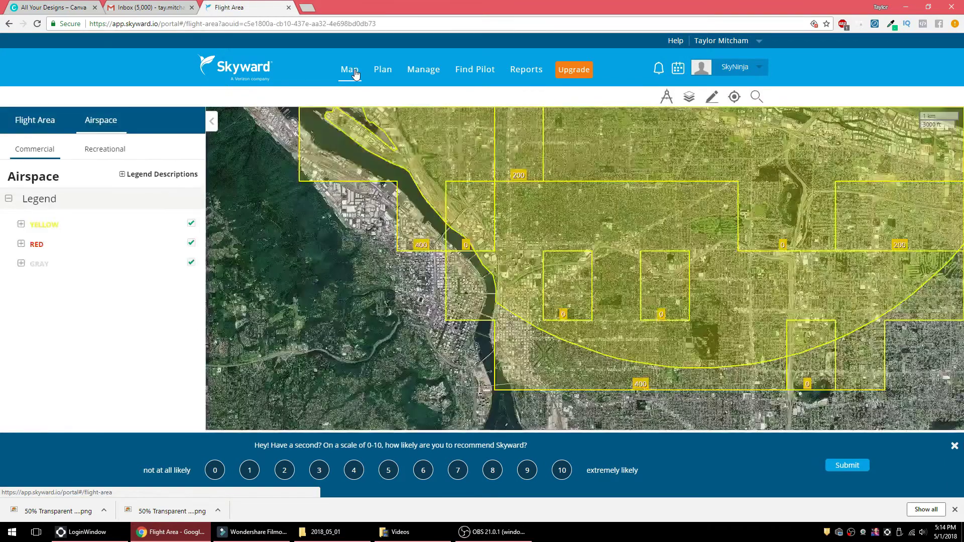
# - Zoom the airspace map out to the US and pan into south-central Texas
pyautogui.scroll(-5, 589, 339)
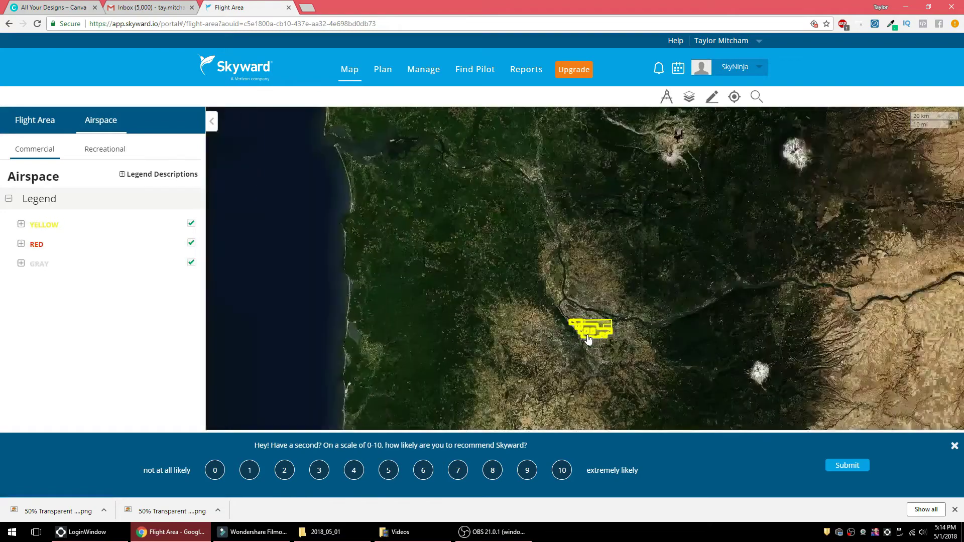
pyautogui.scroll(-2, 589, 340)
pyautogui.moveTo(702, 361); pyautogui.dragTo(620, 278)
pyautogui.scroll(-4, 682, 345)
pyautogui.moveTo(679, 377); pyautogui.dragTo(616, 278)
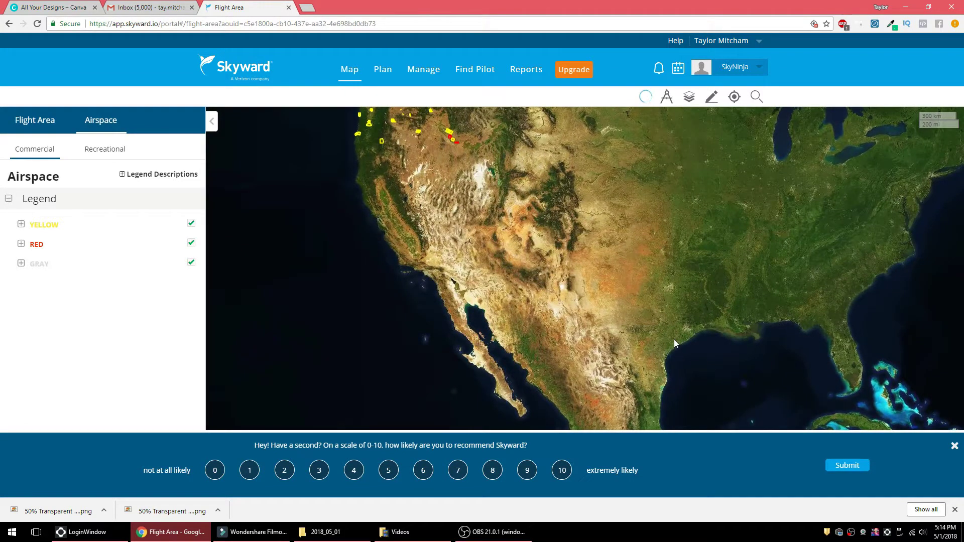
pyautogui.scroll(3, 673, 340)
pyautogui.moveTo(568, 211); pyautogui.dragTo(575, 308)
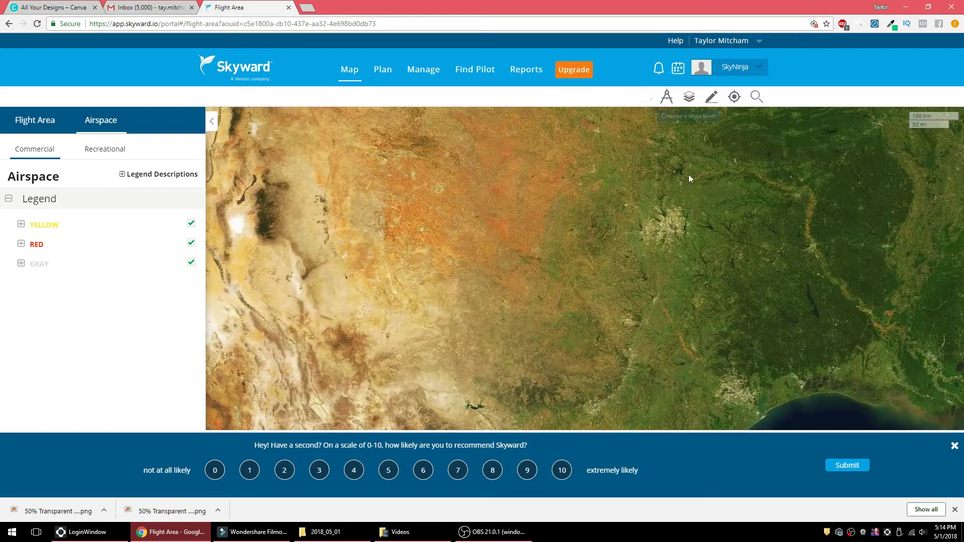
# - Compare the Street, Physical and Hybrid backgrounds and keep the Street base map
pyautogui.click(688, 98)
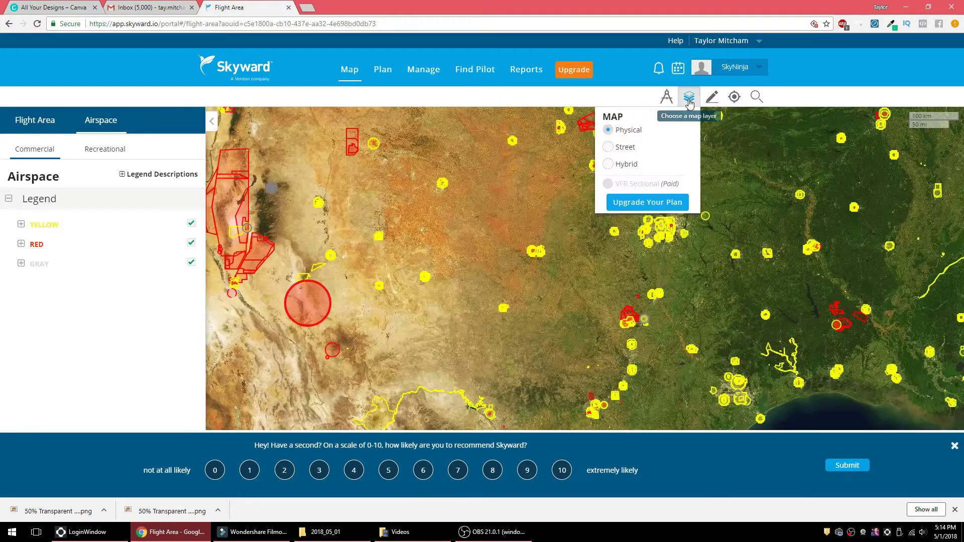
pyautogui.click(612, 149)
pyautogui.click(627, 134)
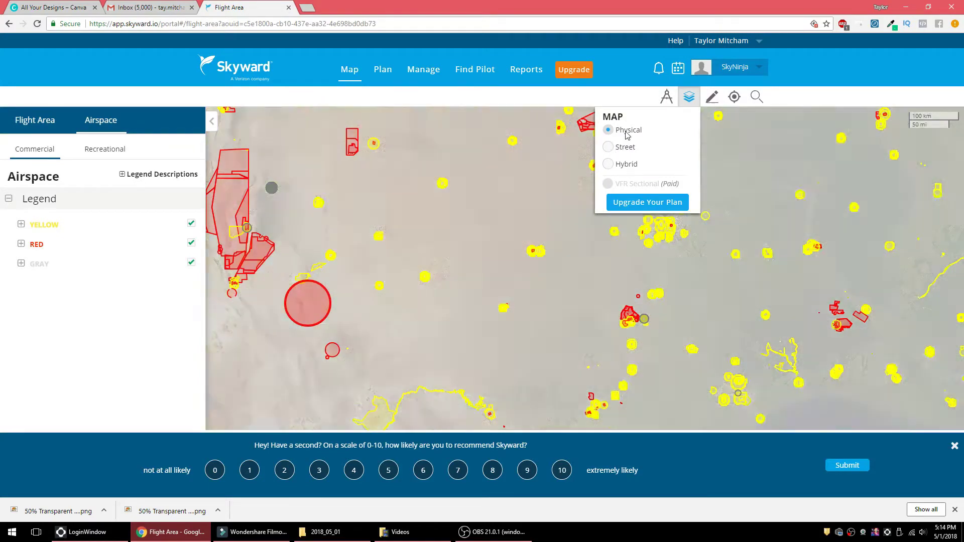
pyautogui.click(620, 151)
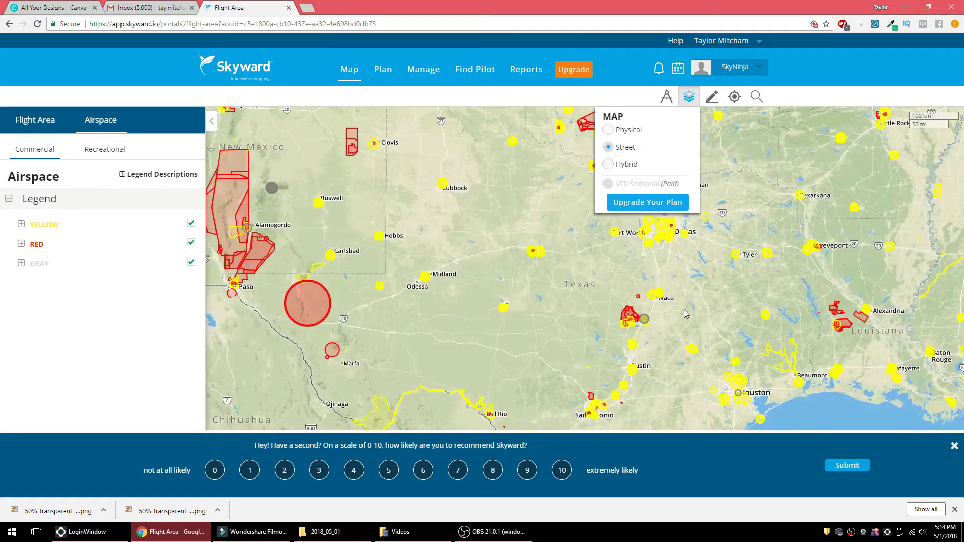
pyautogui.click(622, 164)
pyautogui.click(622, 146)
pyautogui.click(713, 300)
# - Pan and zoom across Texas to centre Houston and Beaumont on the map
pyautogui.moveTo(677, 277); pyautogui.dragTo(598, 259)
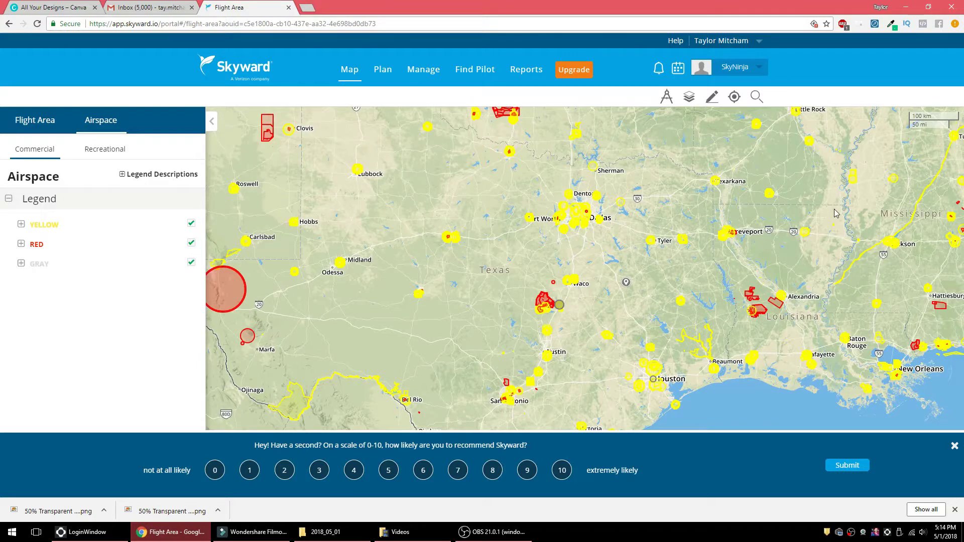
pyautogui.moveTo(590, 306); pyautogui.dragTo(638, 299)
pyautogui.moveTo(682, 261); pyautogui.dragTo(708, 163)
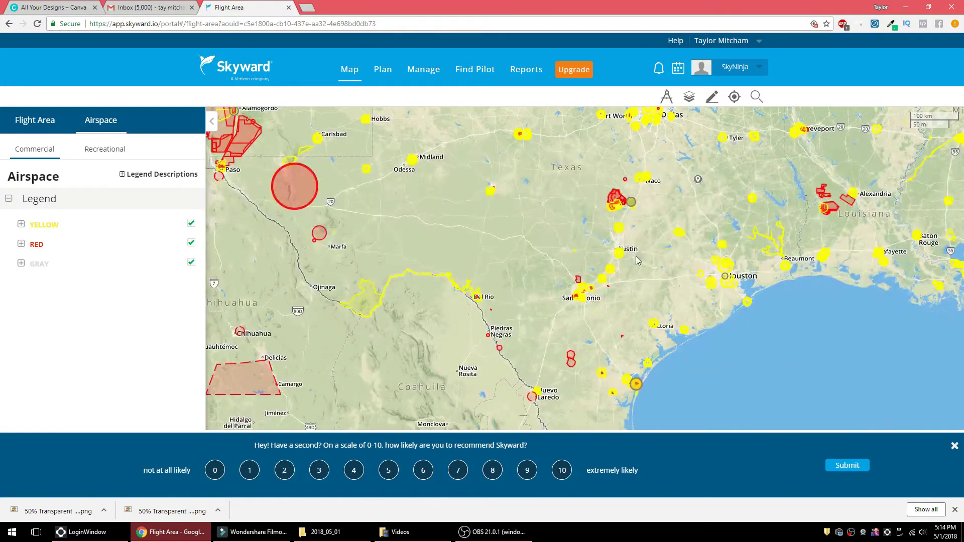
pyautogui.scroll(4, 584, 322)
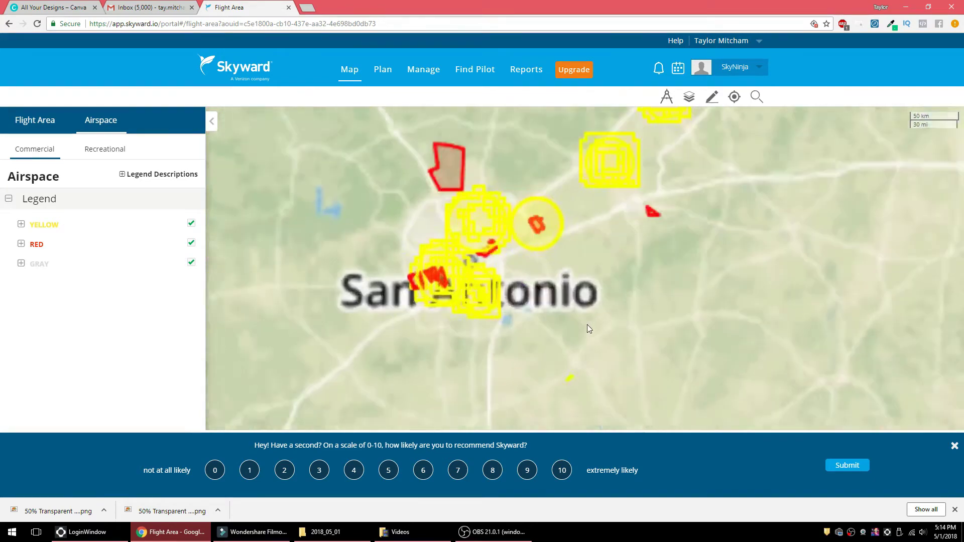
pyautogui.scroll(3, 578, 240)
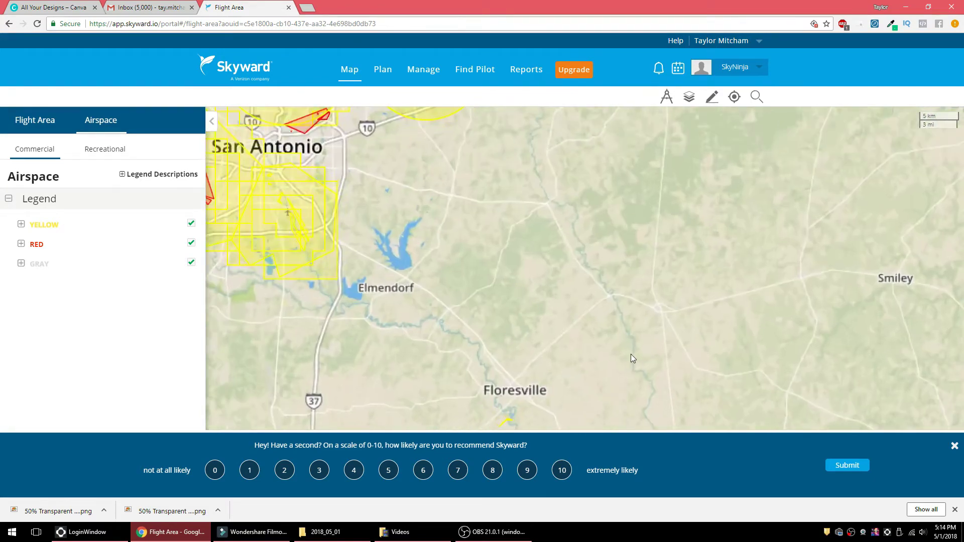
pyautogui.scroll(-4, 631, 354)
pyautogui.moveTo(650, 376); pyautogui.dragTo(620, 368)
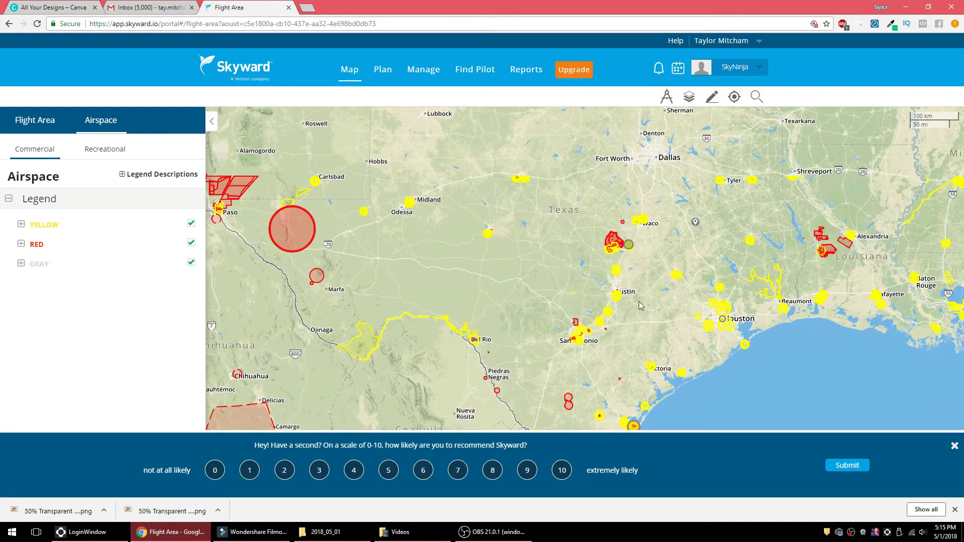
pyautogui.scroll(1, 633, 317)
pyautogui.moveTo(872, 340); pyautogui.dragTo(613, 306)
# - Zoom into northeast Houston's yellow 100–300 ft grid near Greens Bayou and Fall Creek
pyautogui.scroll(4, 614, 307)
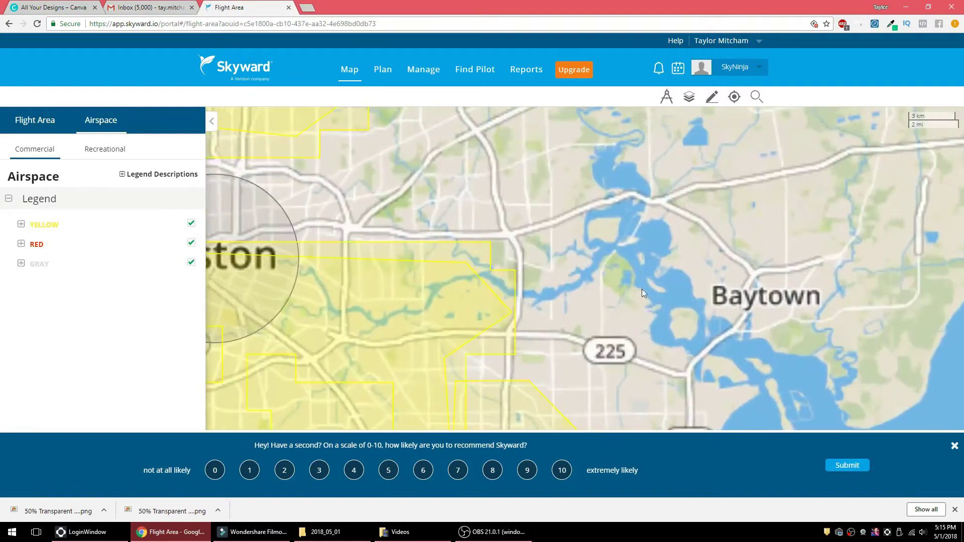
pyautogui.moveTo(666, 255); pyautogui.dragTo(887, 378)
pyautogui.moveTo(751, 245); pyautogui.dragTo(836, 313)
pyautogui.moveTo(855, 253); pyautogui.dragTo(864, 294)
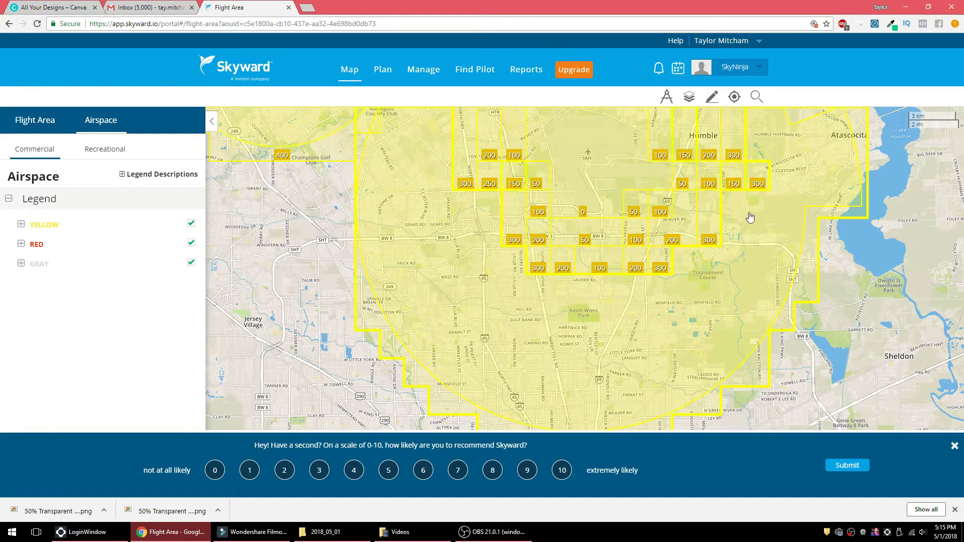
pyautogui.moveTo(848, 232); pyautogui.dragTo(855, 286)
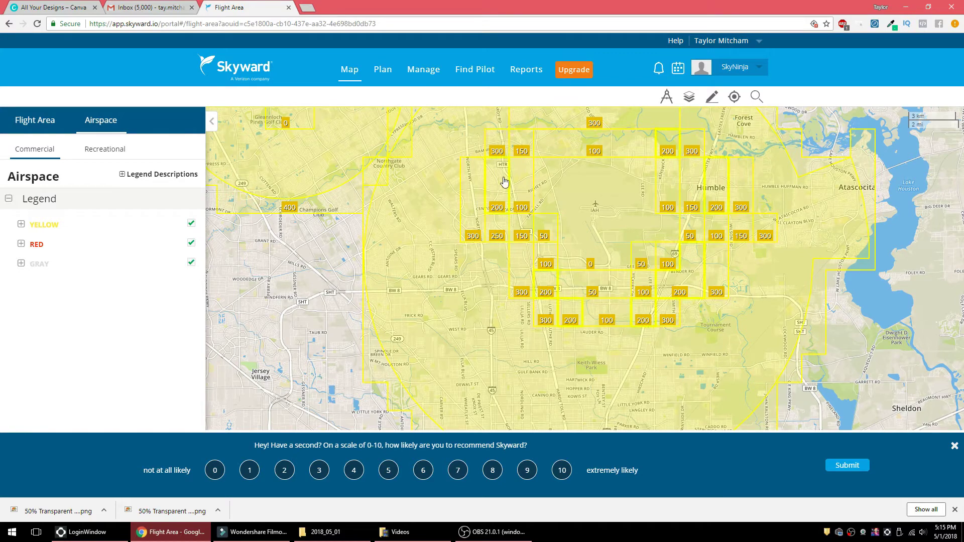
pyautogui.scroll(3, 703, 370)
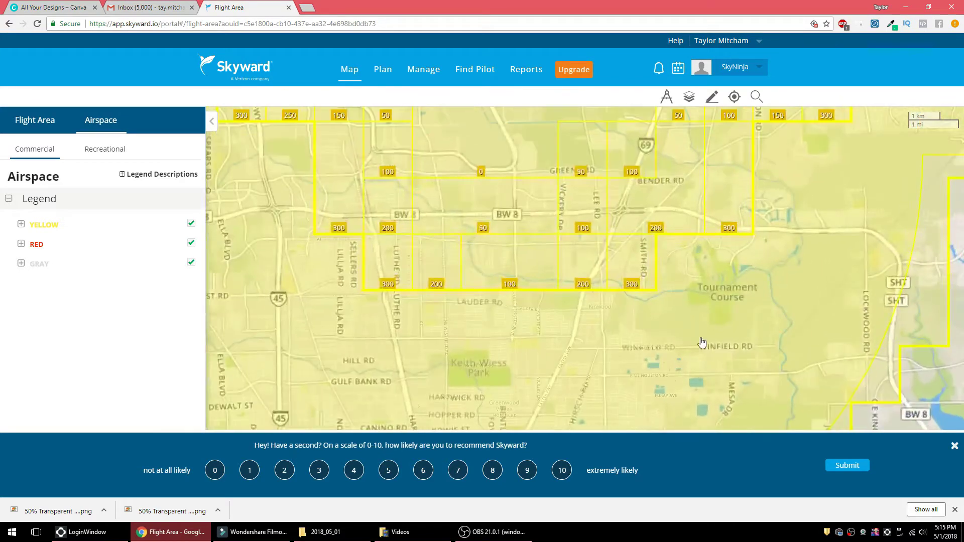
pyautogui.scroll(2, 721, 315)
pyautogui.moveTo(719, 276); pyautogui.dragTo(876, 248)
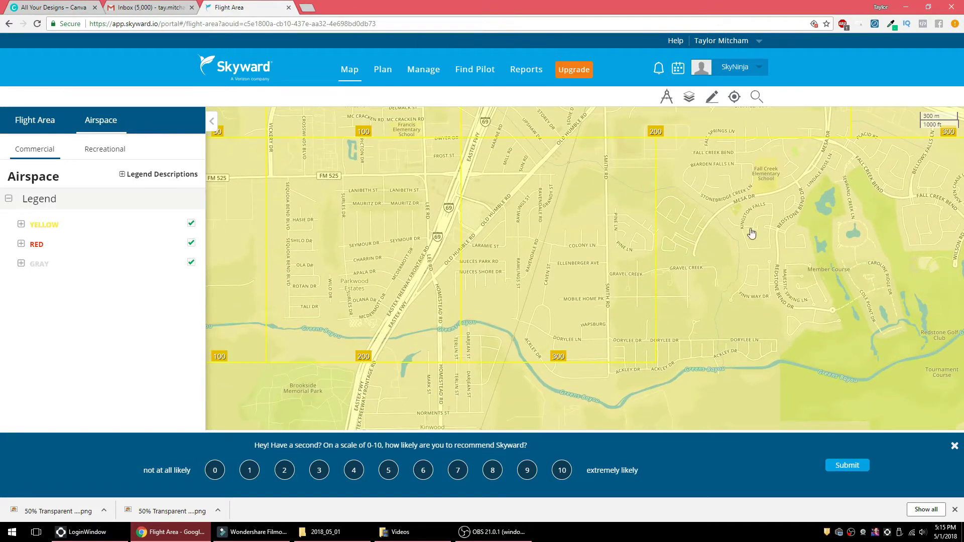
# - Draw a closed four-cornered polygon around Laramie St and Nueces Park Rd
pyautogui.click(711, 95)
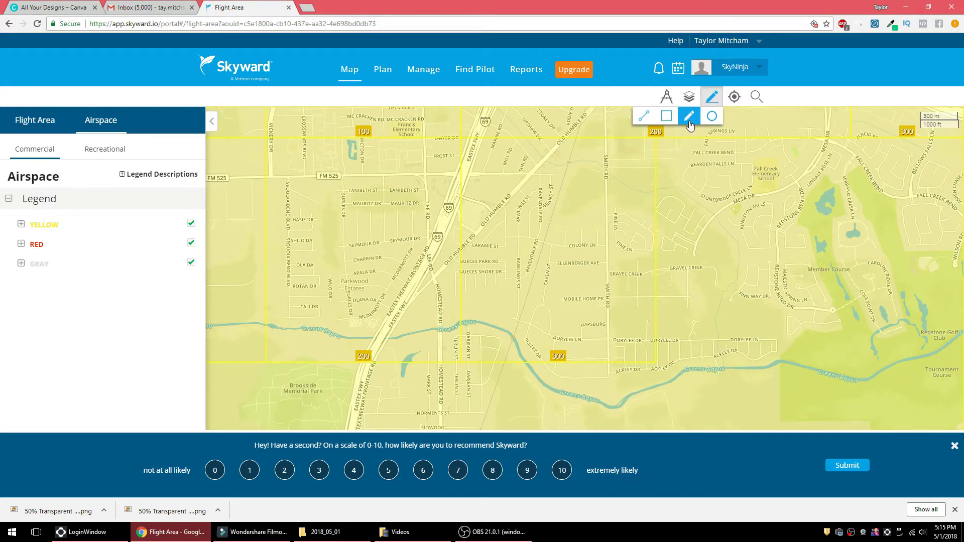
pyautogui.click(643, 125)
pyautogui.click(497, 227)
pyautogui.click(550, 254)
pyautogui.click(518, 289)
pyautogui.click(464, 246)
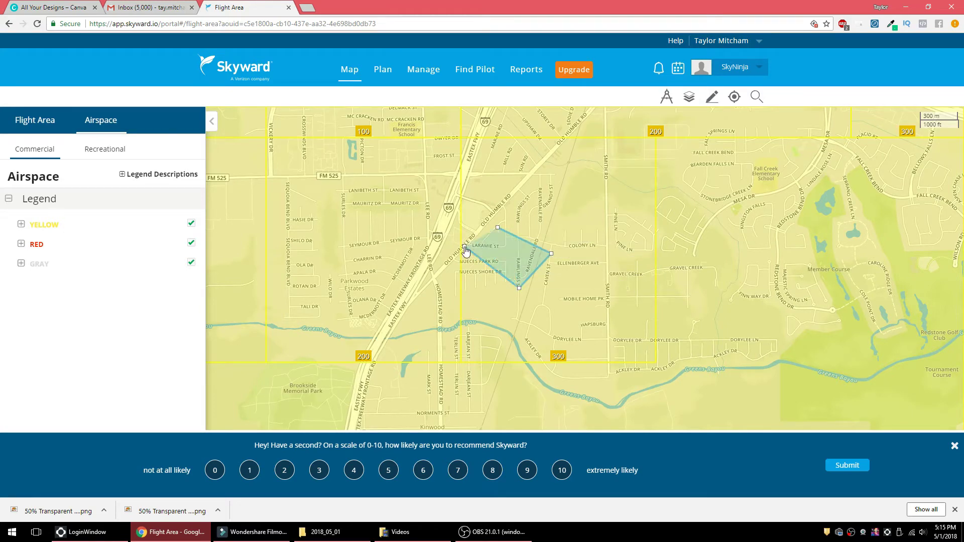
pyautogui.click(497, 228)
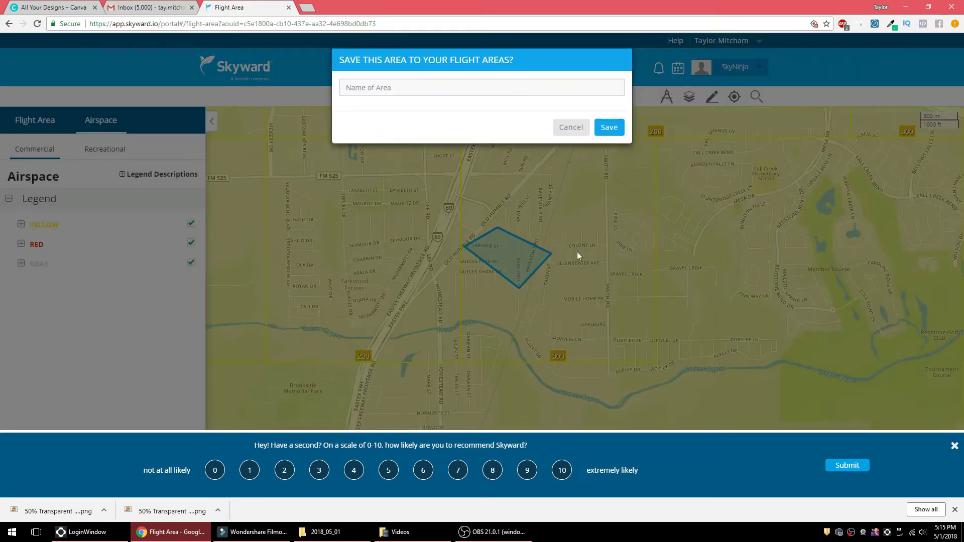
# - Name the new flight area 'ARea 51' and save it
pyautogui.click(415, 89)
pyautogui.write('ARea 51')
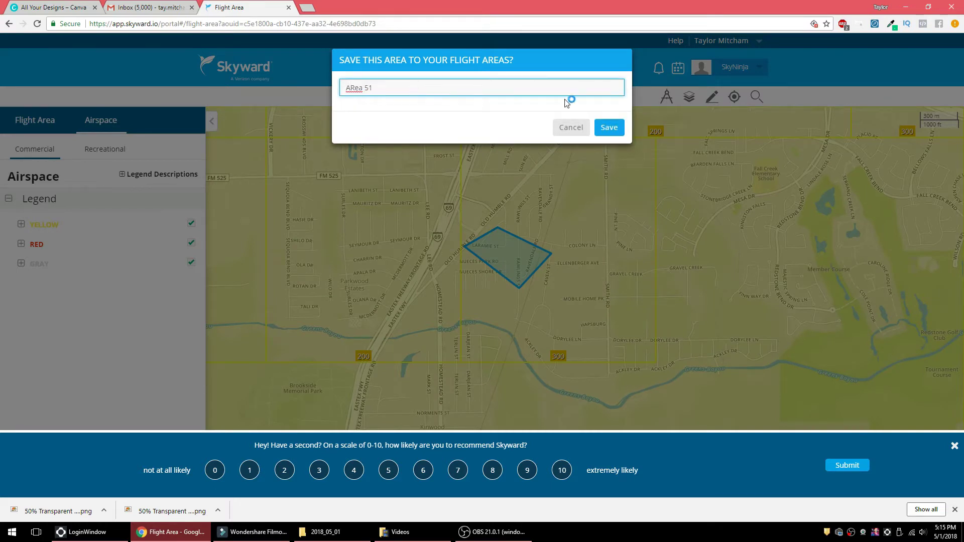
pyautogui.click(609, 128)
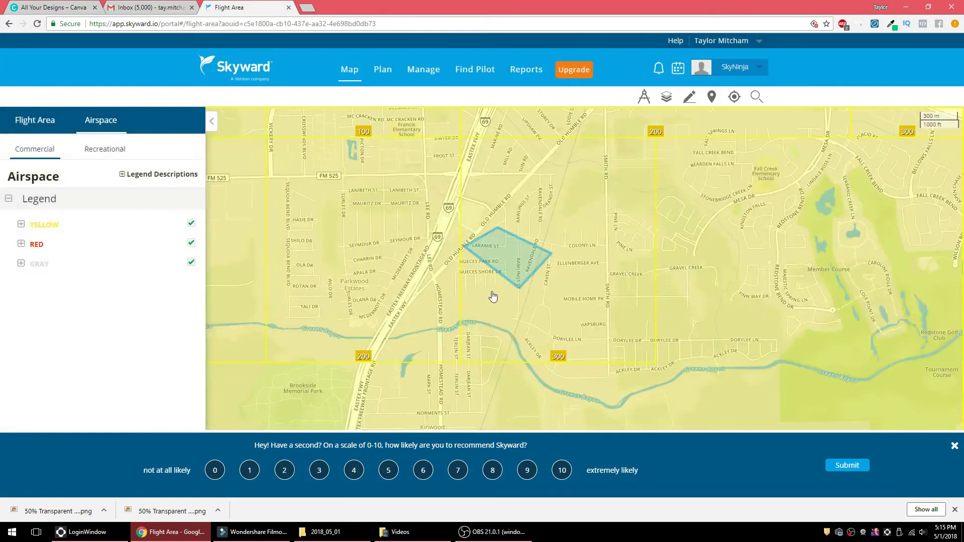
# - Draw a large circle over the freeway west of ARea 51 and save it as 'Area 1'
pyautogui.click(690, 96)
pyautogui.click(690, 116)
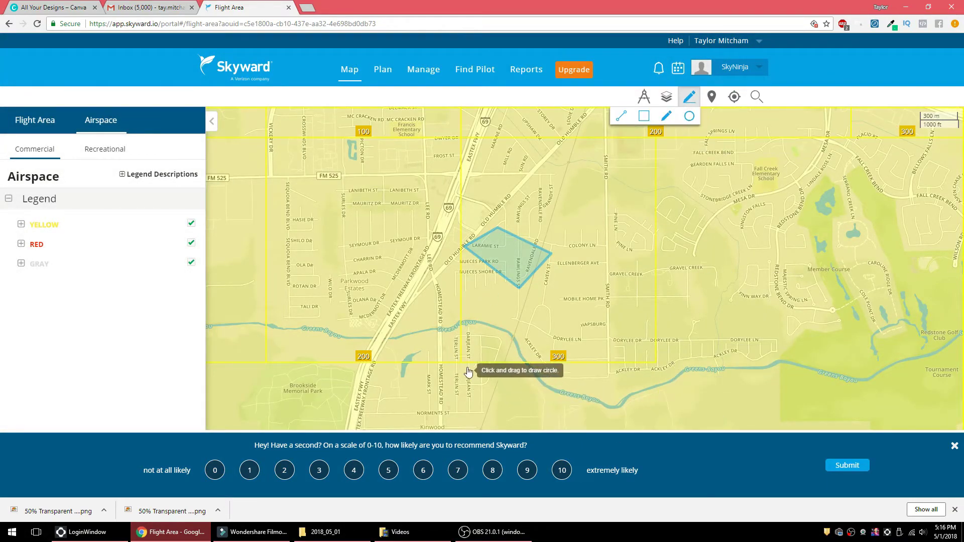
pyautogui.moveTo(376, 312); pyautogui.dragTo(495, 367)
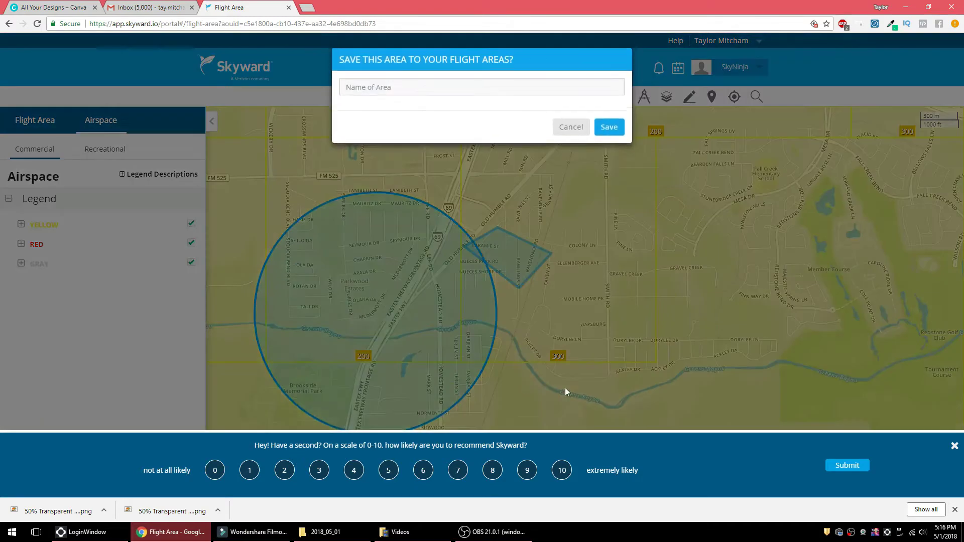
pyautogui.click(443, 90)
pyautogui.write('Areaaa51')
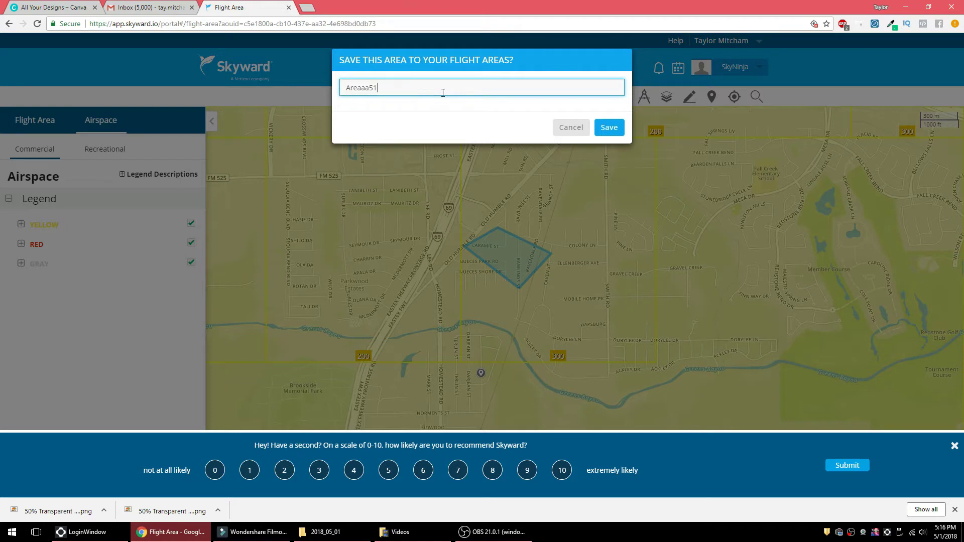
pyautogui.press('BackSpace')
pyautogui.press('BackSpace')
pyautogui.press('BackSpace')
pyautogui.press('BackSpace')
pyautogui.press('BackSpace')
pyautogui.write('Area 1')
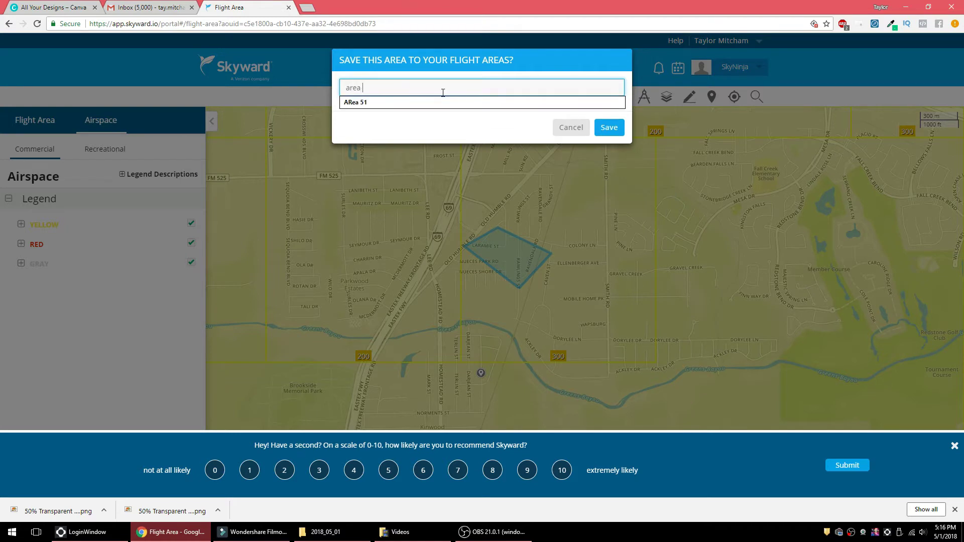
pyautogui.press('Return')
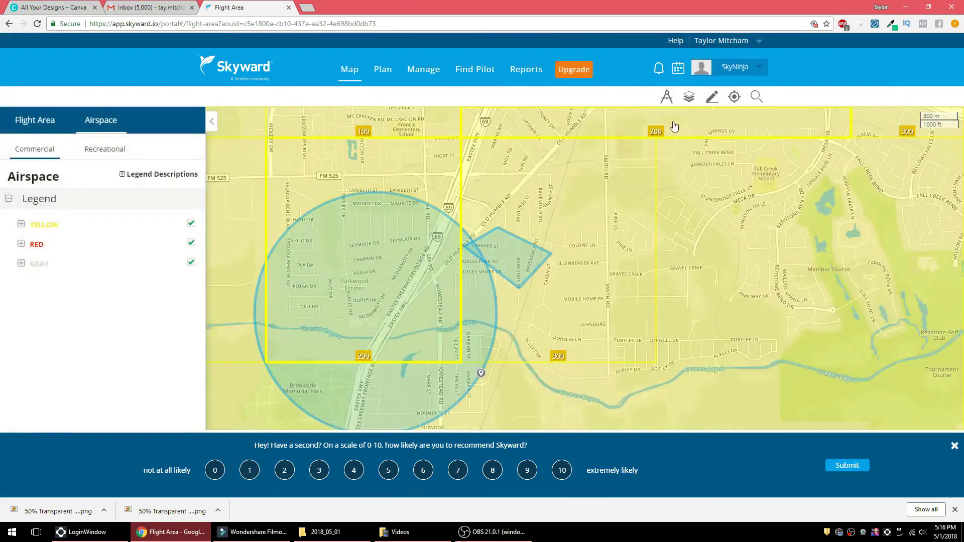
pyautogui.click(711, 97)
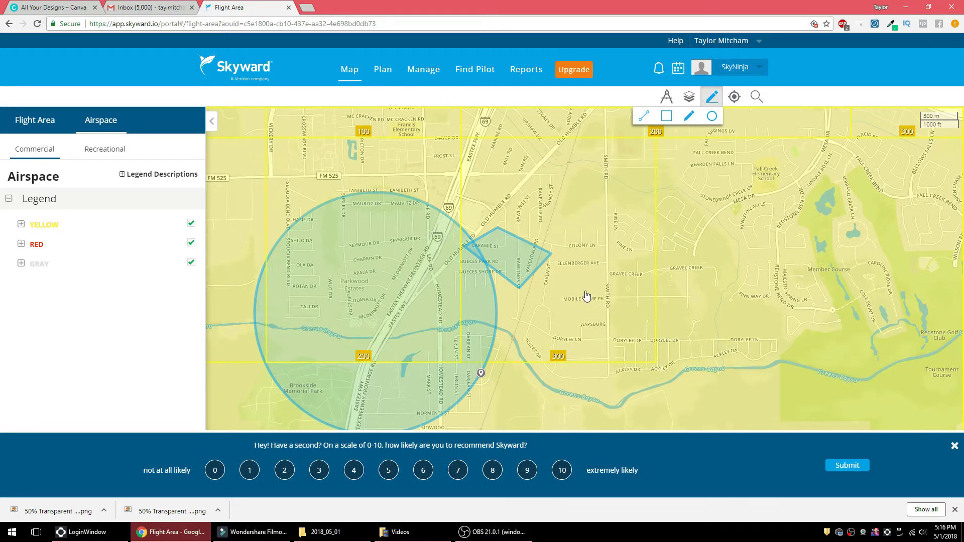
# - Expand ARea 51 in the saved flight areas list and plan an operation for it
pyautogui.click(30, 128)
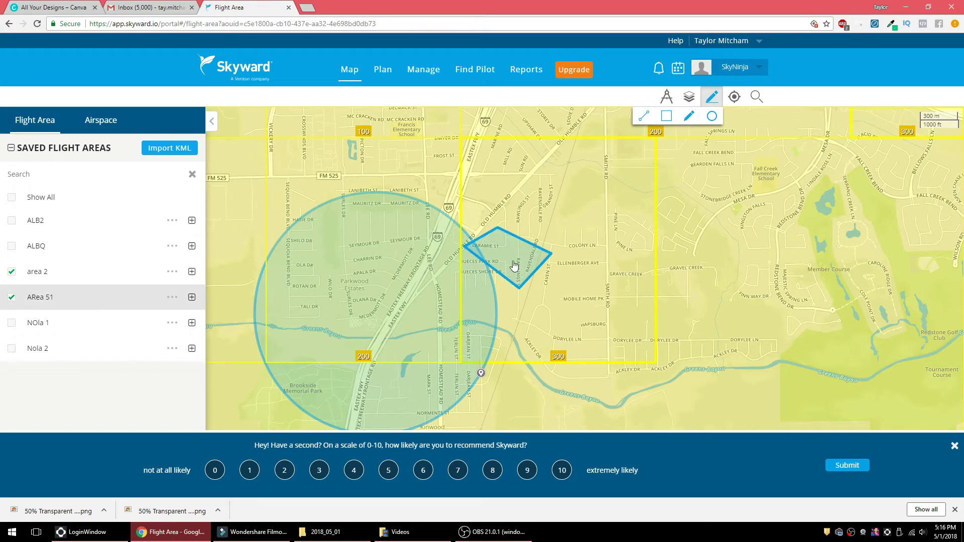
pyautogui.click(191, 297)
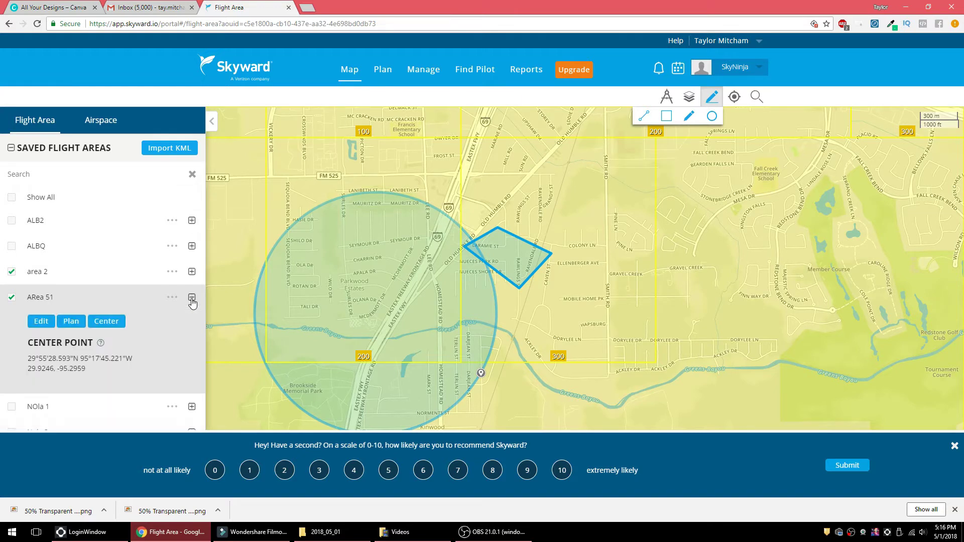
pyautogui.click(71, 323)
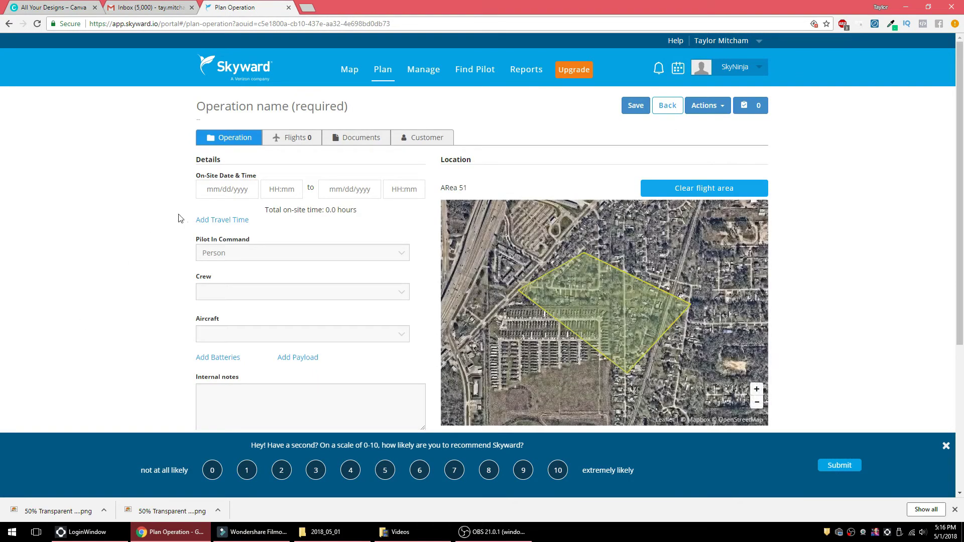
# - Schedule the operation on 05/01/2018 from 17:17 to 17:45
pyautogui.click(225, 188)
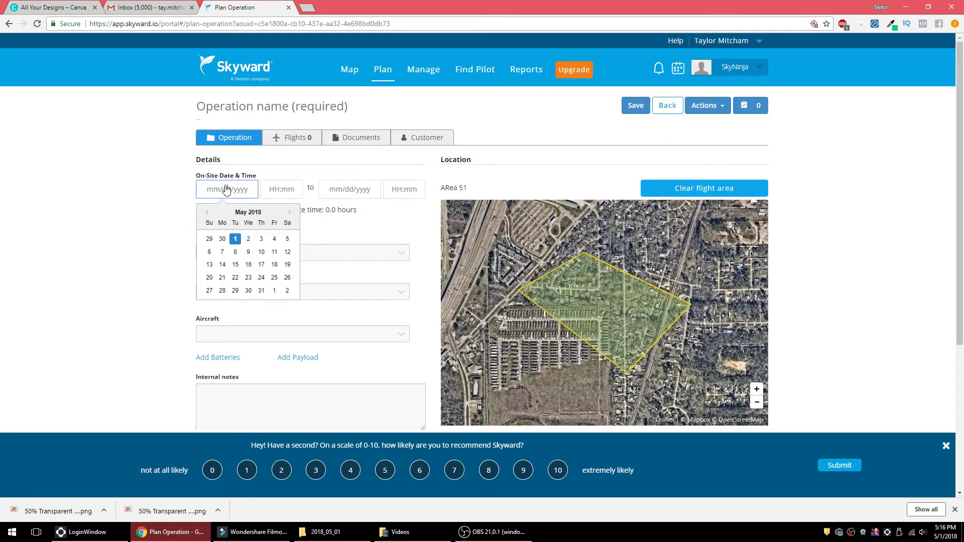
pyautogui.click(234, 240)
pyautogui.click(273, 188)
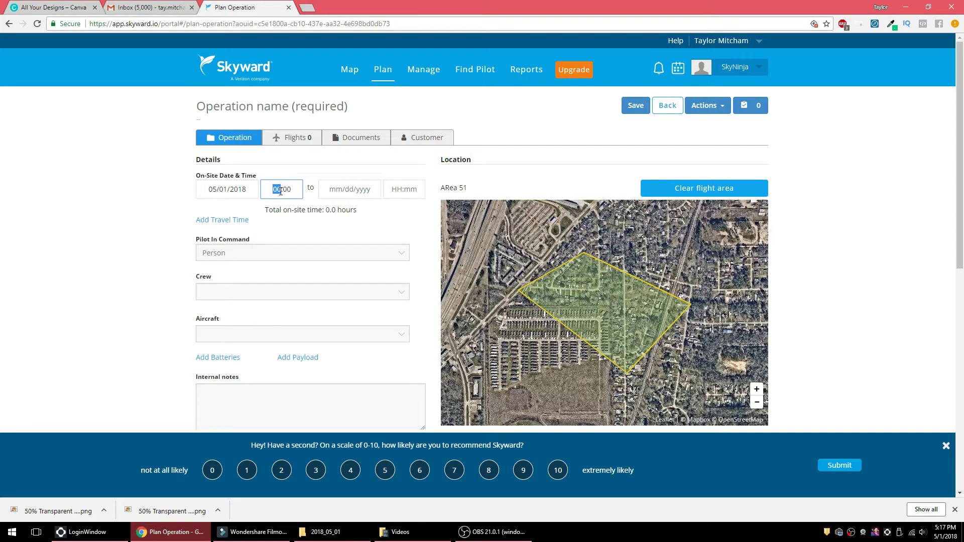
pyautogui.write('17:17')
pyautogui.click(337, 190)
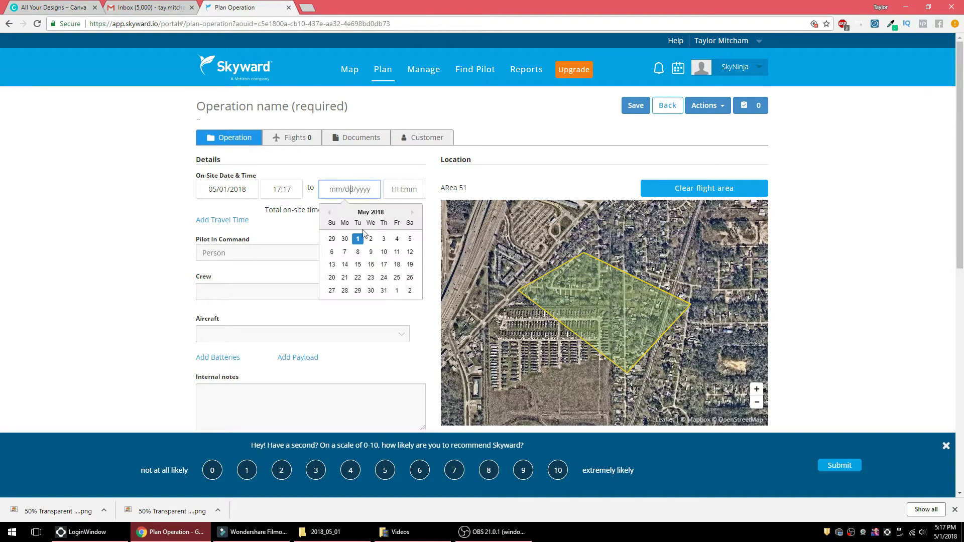
pyautogui.click(357, 236)
pyautogui.click(399, 192)
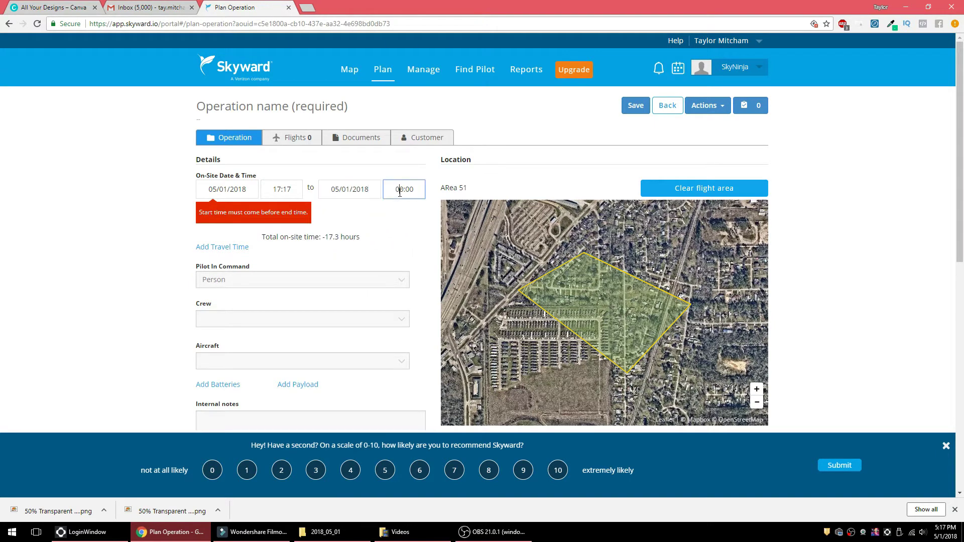
pyautogui.write('1')
pyautogui.write('7:45')
pyautogui.click(119, 296)
pyautogui.click(290, 189)
# - Assign the account holder as both pilot in command and crew
pyautogui.click(299, 249)
pyautogui.click(291, 270)
pyautogui.click(280, 293)
pyautogui.click(275, 309)
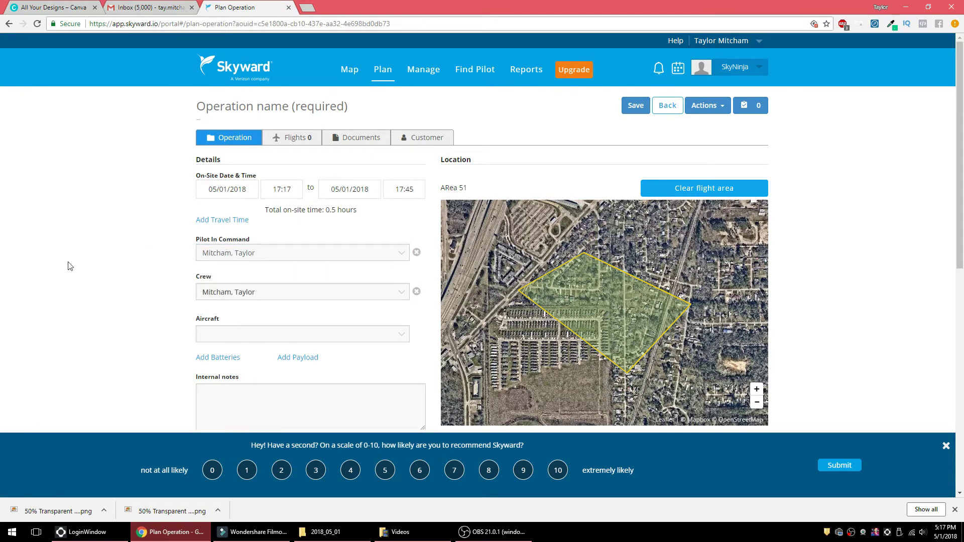
# - Choose Sample Aircraft for the operation and check the 300 ft requested altitude
pyautogui.scroll(-1, 153, 284)
pyautogui.scroll(-6, 156, 288)
pyautogui.scroll(7, 155, 286)
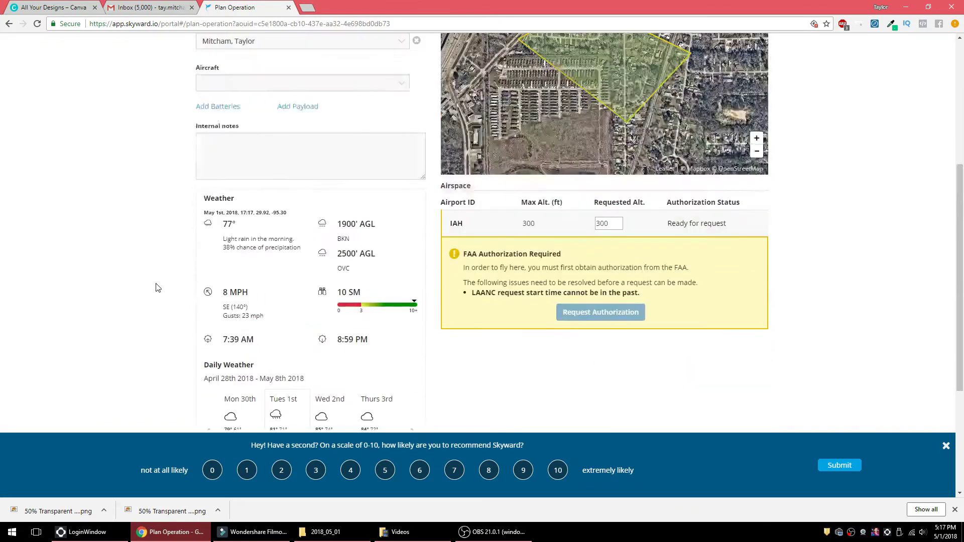
pyautogui.click(248, 284)
pyautogui.click(246, 300)
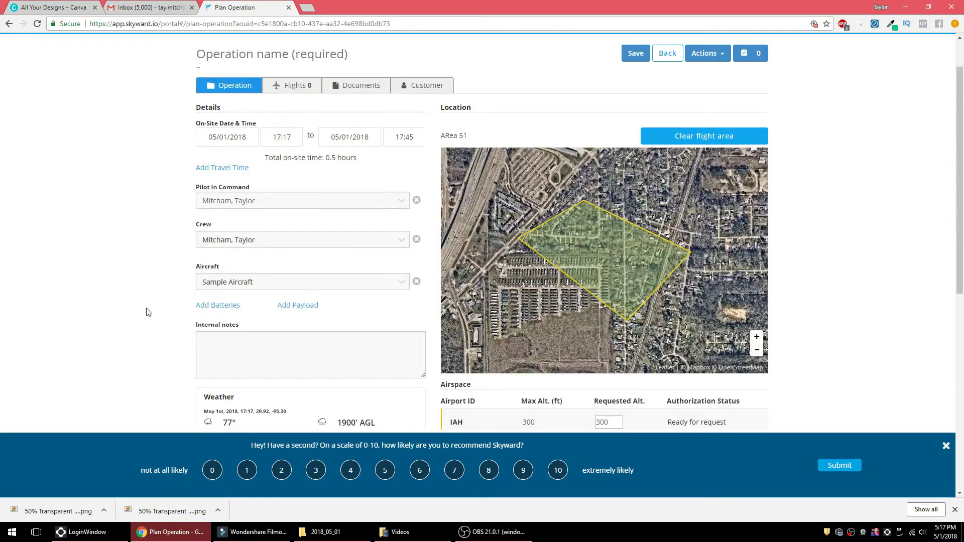
pyautogui.scroll(-4, 155, 311)
pyautogui.click(609, 222)
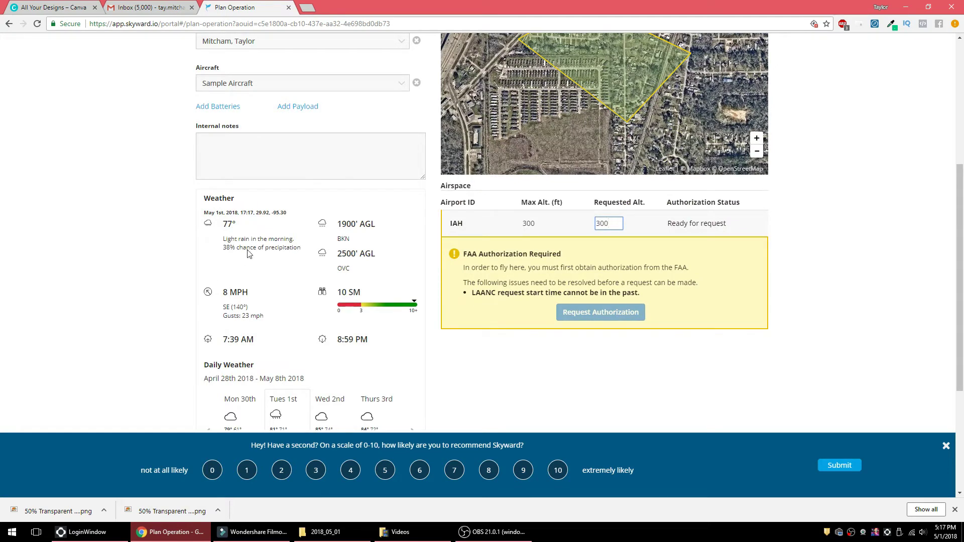
# - Change the operation's start time to 17:20
pyautogui.scroll(5, 248, 253)
pyautogui.moveTo(293, 191); pyautogui.dragTo(284, 191)
pyautogui.write('20')
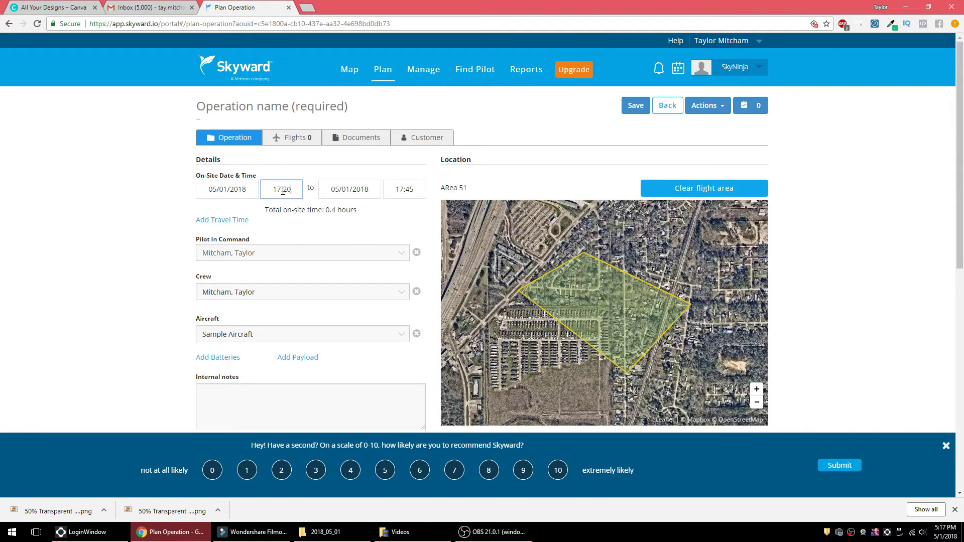
pyautogui.click(157, 248)
# - Zoom the operation map out two levels, then move down to the Airspace section
pyautogui.scroll(-6, 169, 248)
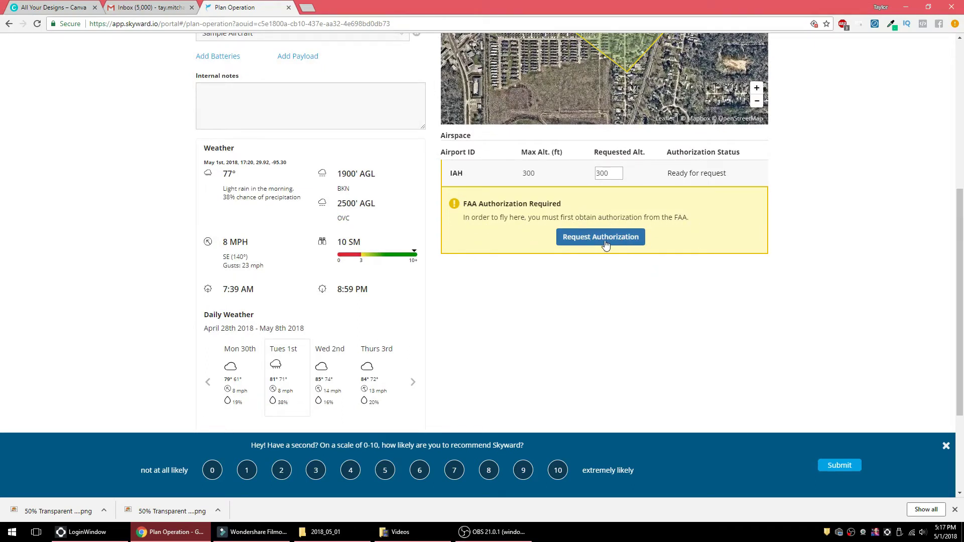
pyautogui.scroll(3, 507, 213)
pyautogui.scroll(1, 507, 213)
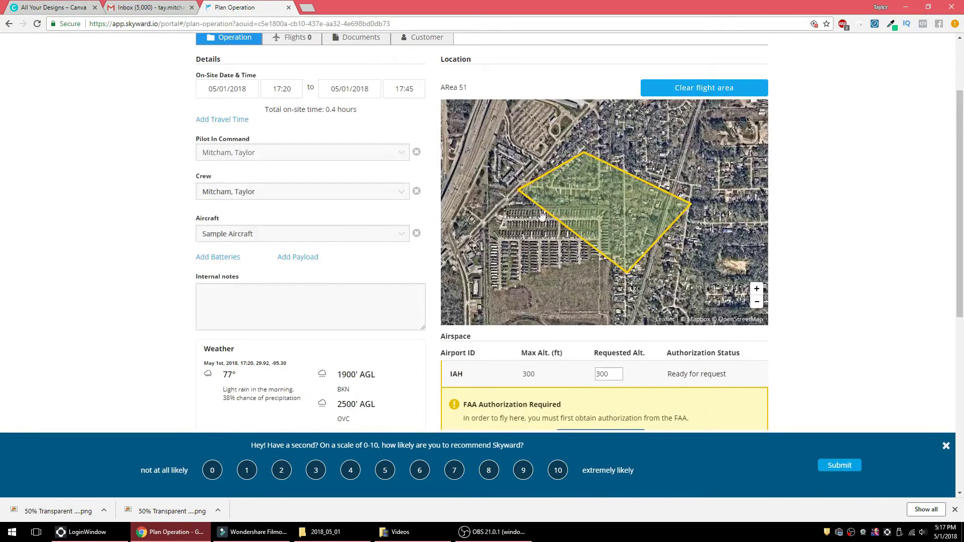
pyautogui.click(757, 303)
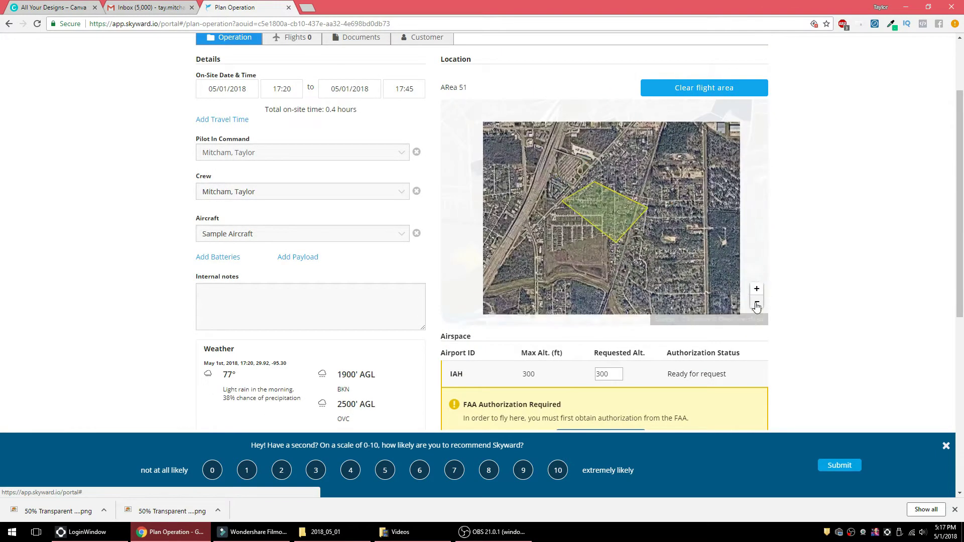
pyautogui.click(756, 304)
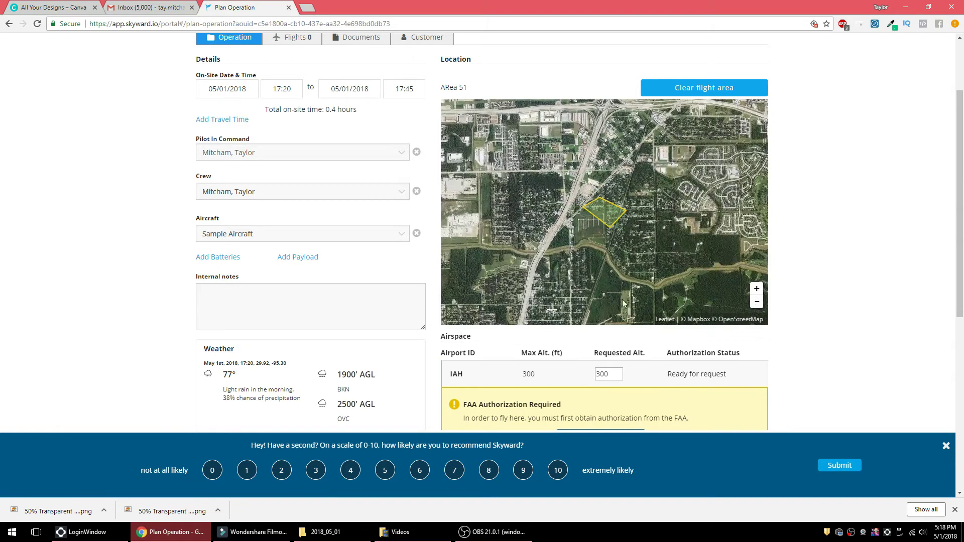
pyautogui.scroll(-2, 757, 375)
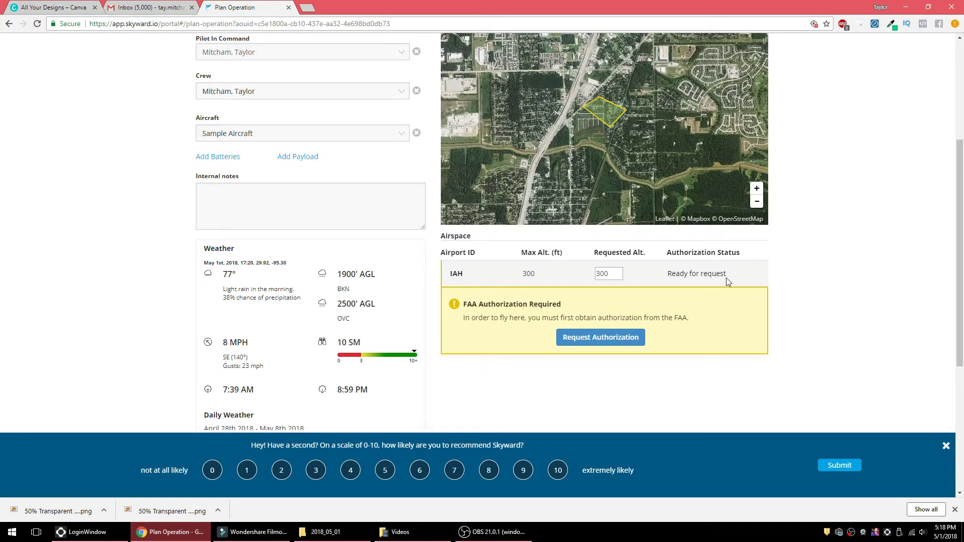
# - After the authorization request fails to save, name the operation 'Op #1'
pyautogui.click(617, 341)
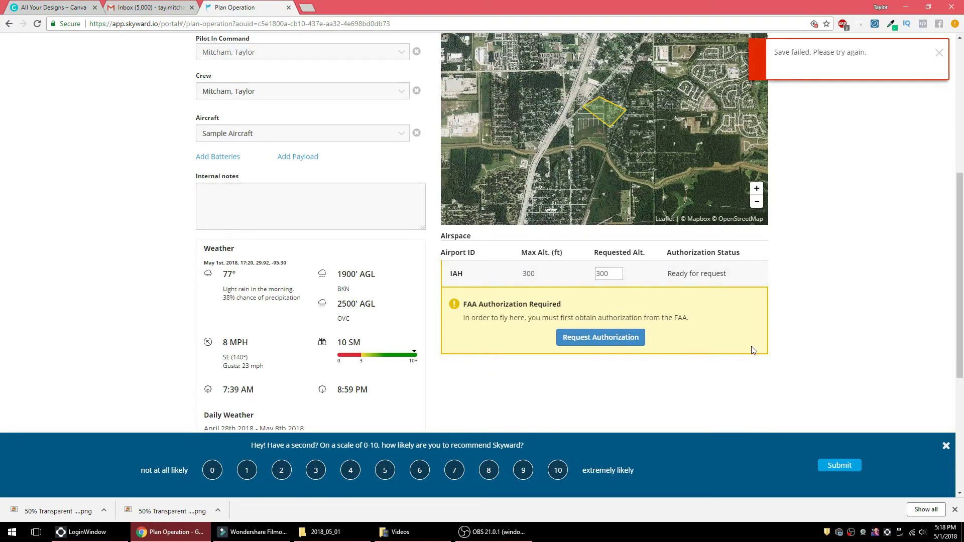
pyautogui.click(816, 57)
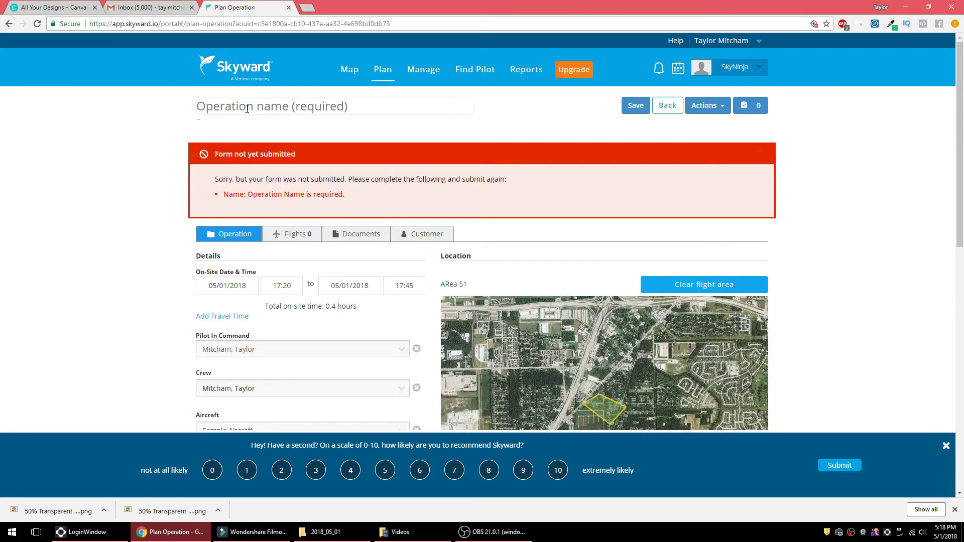
pyautogui.click(247, 108)
pyautogui.write('Opp')
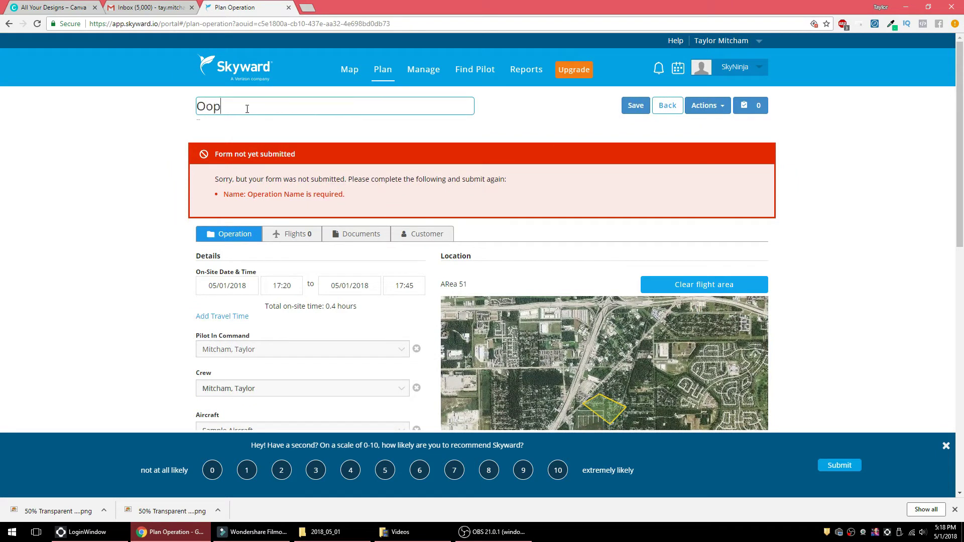
pyautogui.press('BackSpace')
pyautogui.press('BackSpace')
pyautogui.write('p #')
pyautogui.click(133, 313)
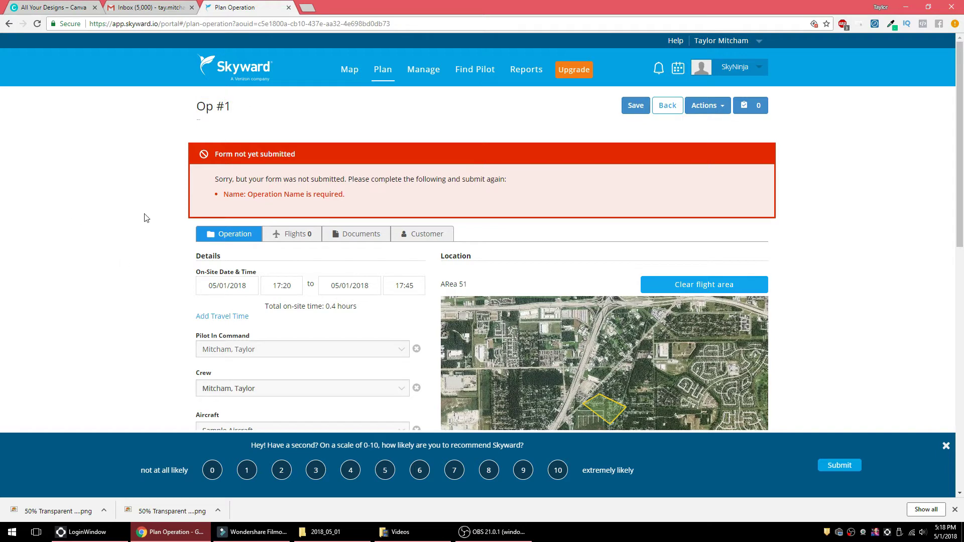
pyautogui.scroll(-6, 151, 211)
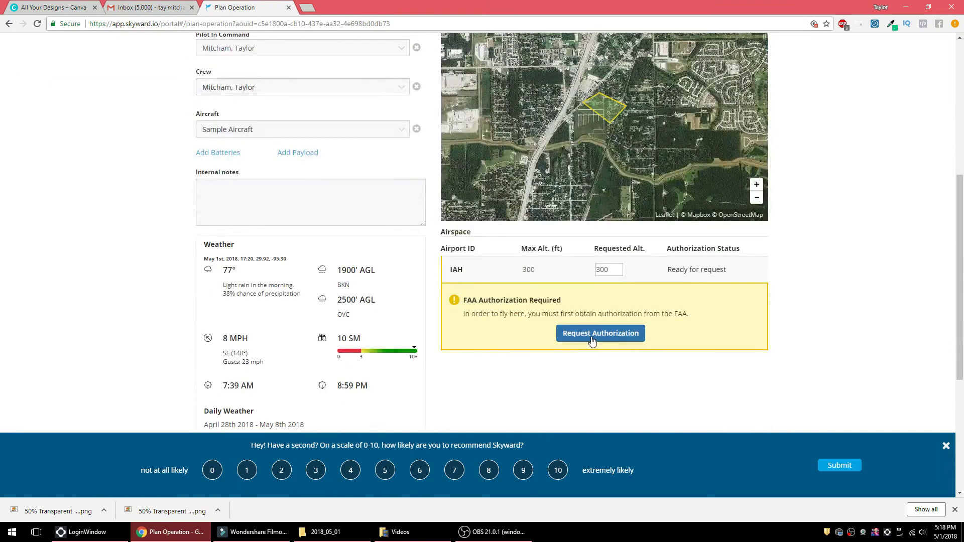
# - Change the operation's start time to 17:25 and resubmit the FAA authorization request
pyautogui.click(593, 341)
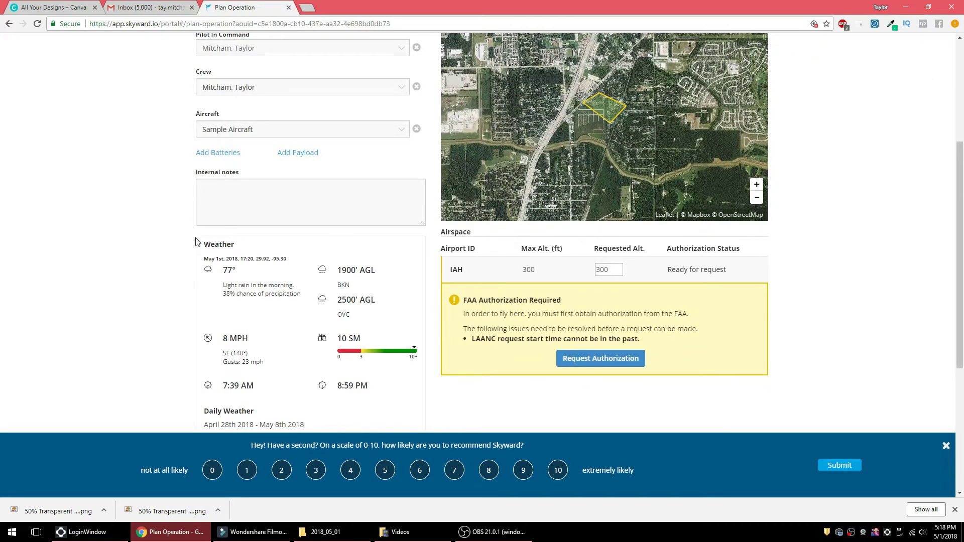
pyautogui.scroll(2, 186, 244)
pyautogui.scroll(1, 183, 248)
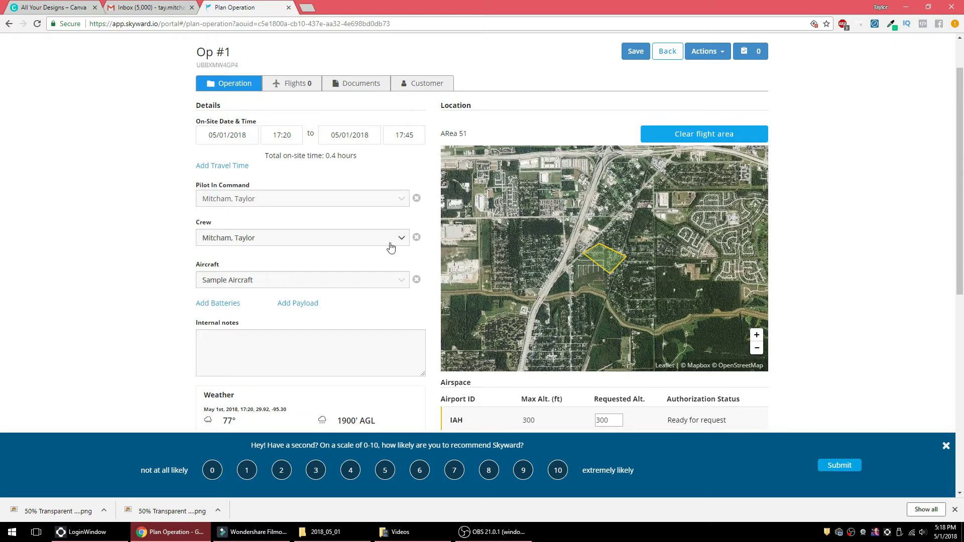
pyautogui.click(293, 137)
pyautogui.write('5')
pyautogui.click(150, 217)
pyautogui.scroll(-5, 151, 216)
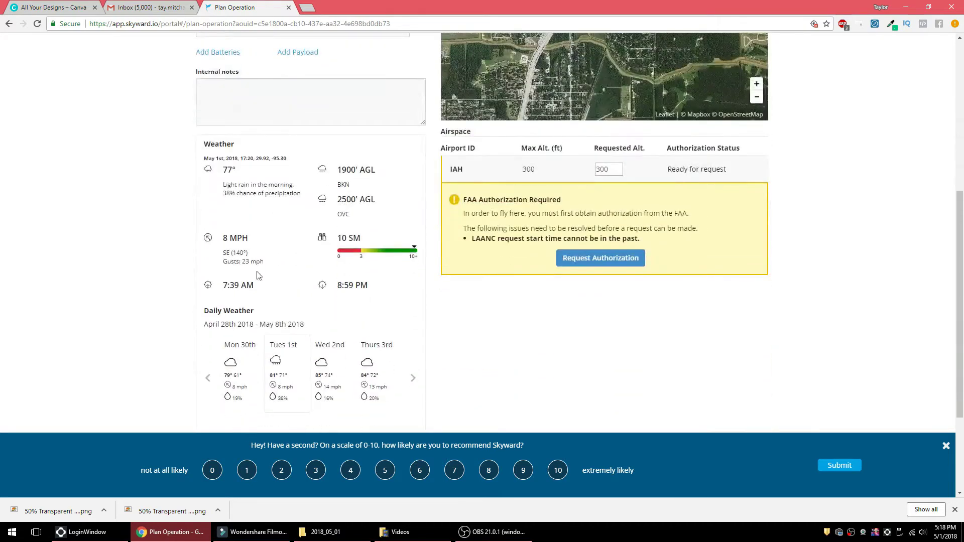
pyautogui.click(587, 260)
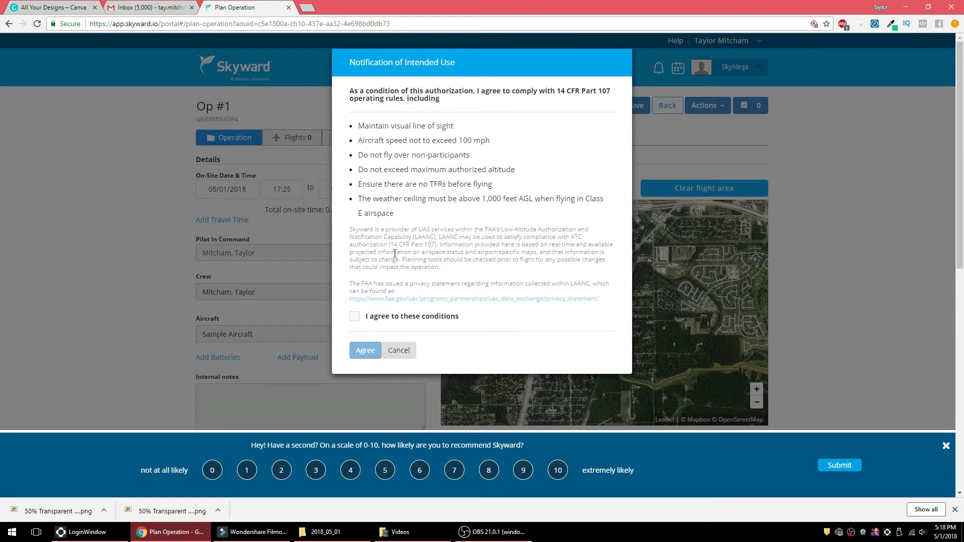
# - Agree to the Part 107 conditions to get the IAH 300 ft Notice of Authorization
pyautogui.click(356, 317)
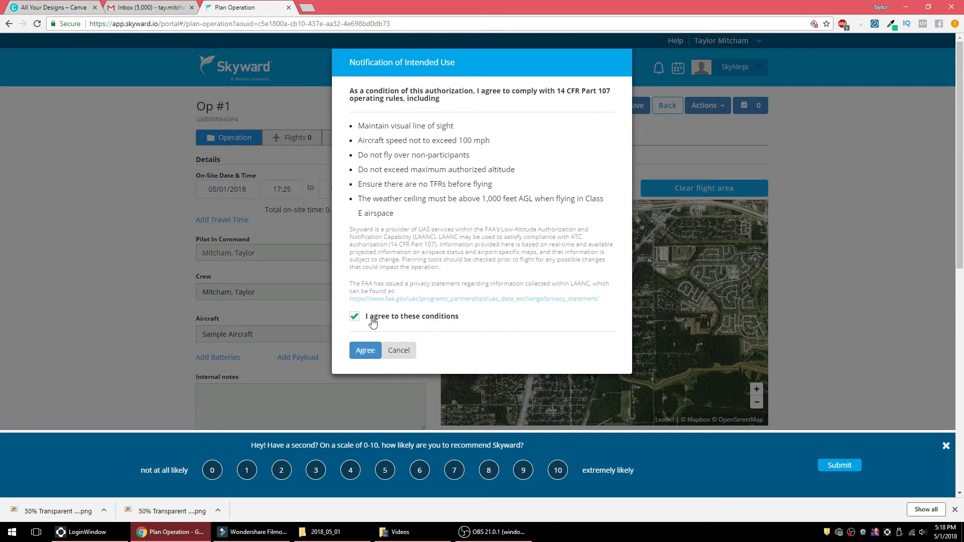
pyautogui.click(364, 349)
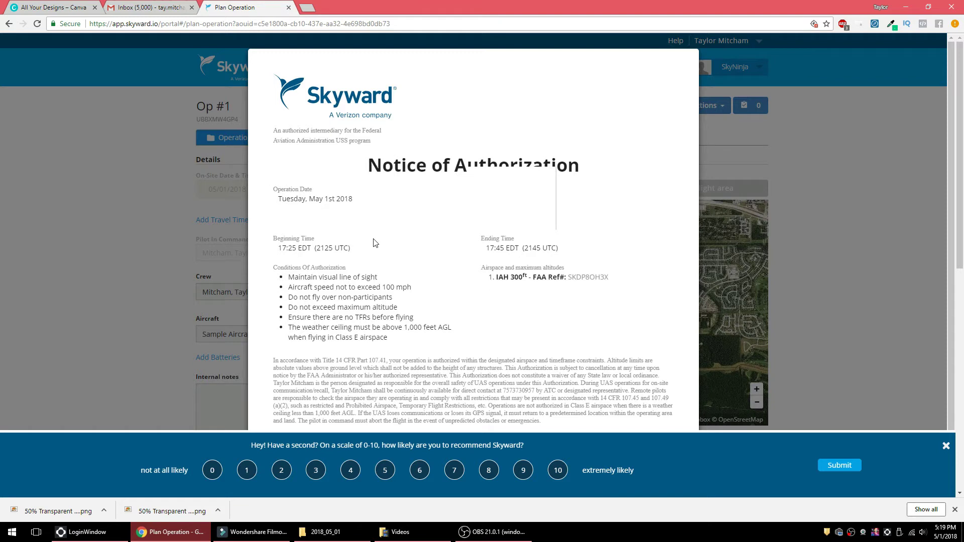
# - Dismiss the recommendation survey and close the IAH 300 ft Notice of Authorization
pyautogui.scroll(-1, 478, 237)
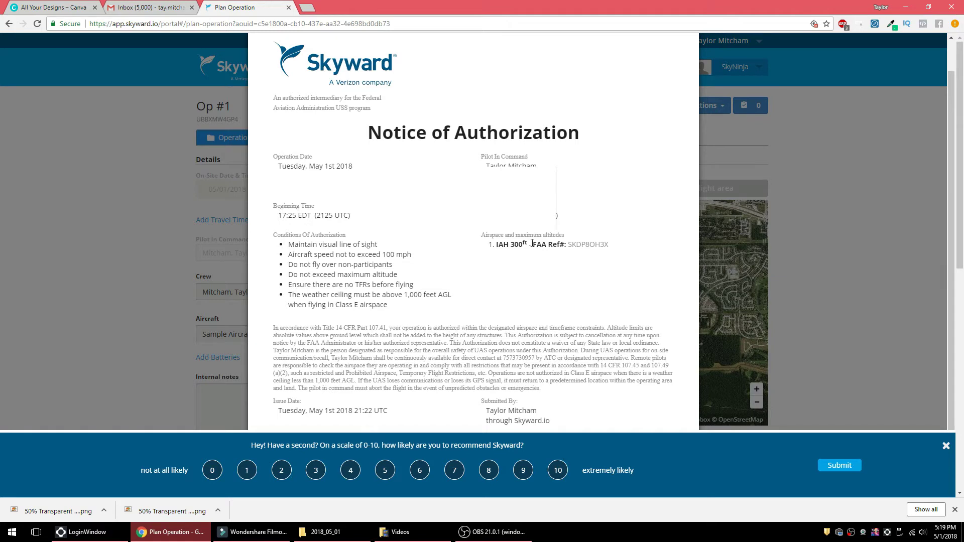
pyautogui.scroll(-3, 330, 251)
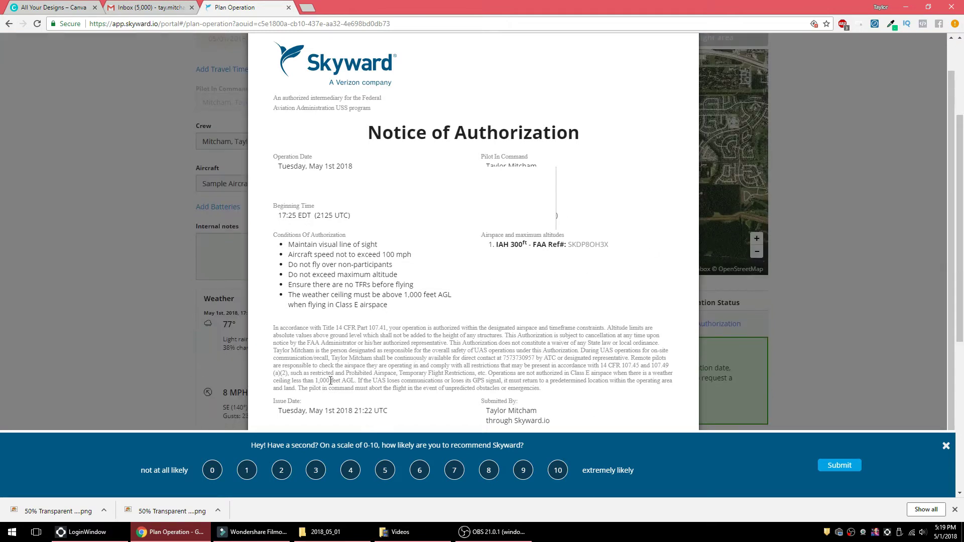
pyautogui.scroll(-4, 424, 276)
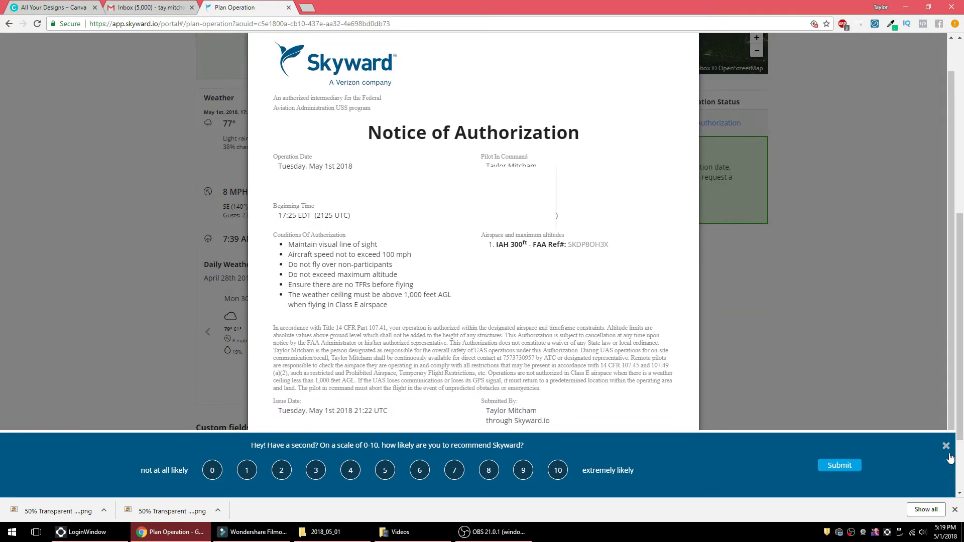
pyautogui.click(946, 446)
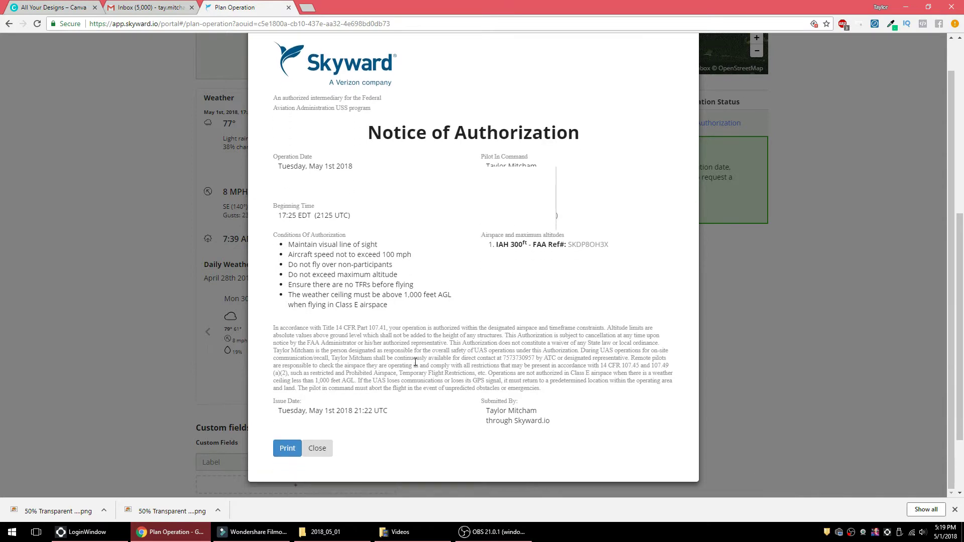
pyautogui.click(321, 453)
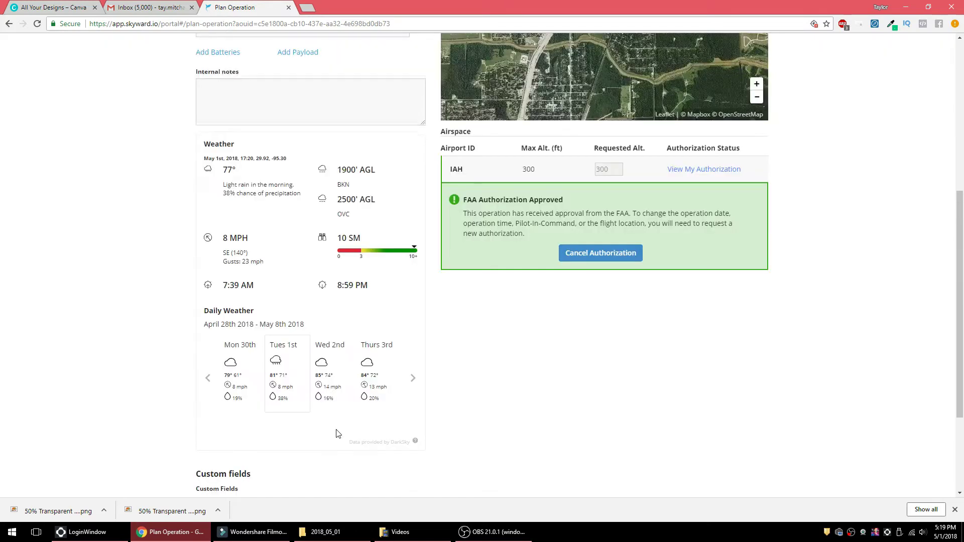
# - Cancel the approved IAH FAA authorization, confirming so the status reads Request Cancelled
pyautogui.scroll(2, 646, 387)
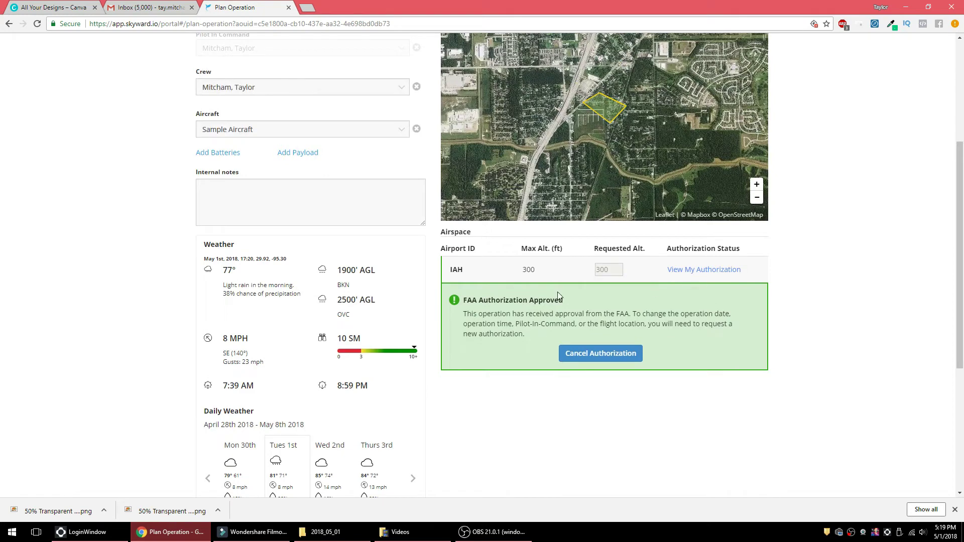
pyautogui.click(593, 356)
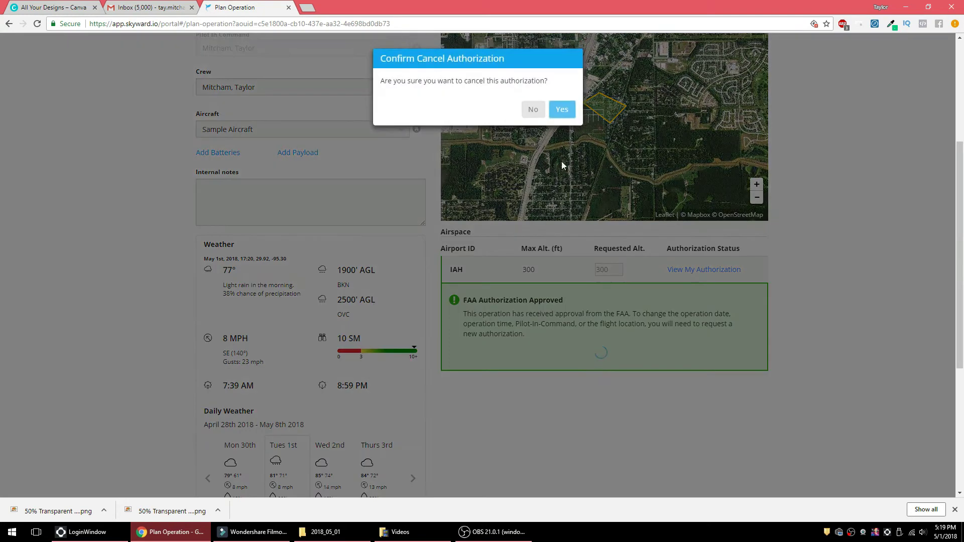
pyautogui.click(561, 109)
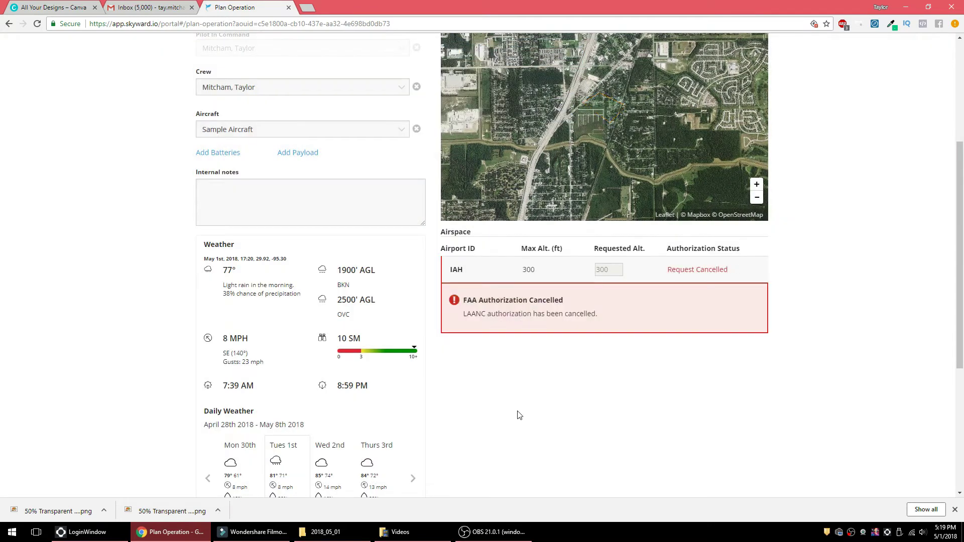
pyautogui.scroll(2, 519, 415)
pyautogui.scroll(2, 805, 410)
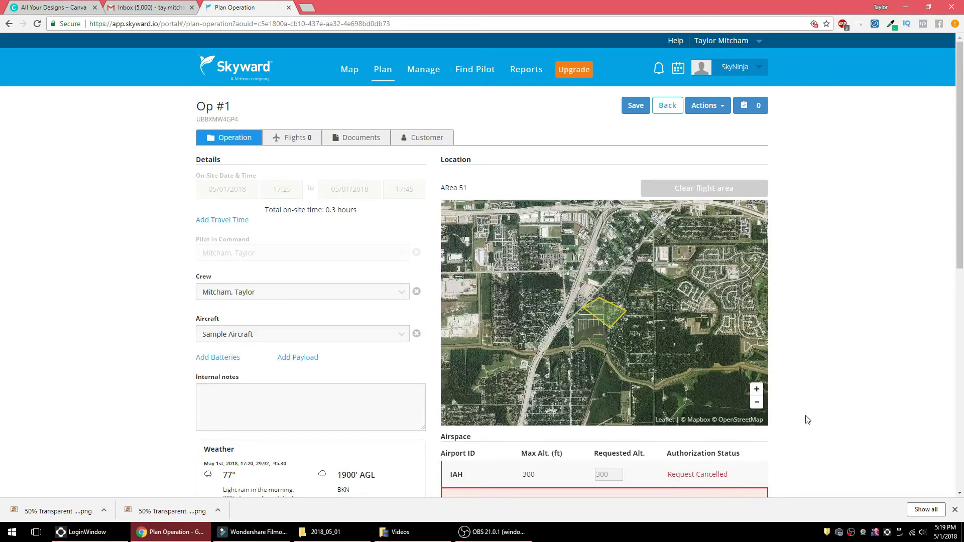
# - Leave the operation without saving and view ARea 51's details, the map and the Airspace legend
pyautogui.click(345, 79)
pyautogui.click(534, 91)
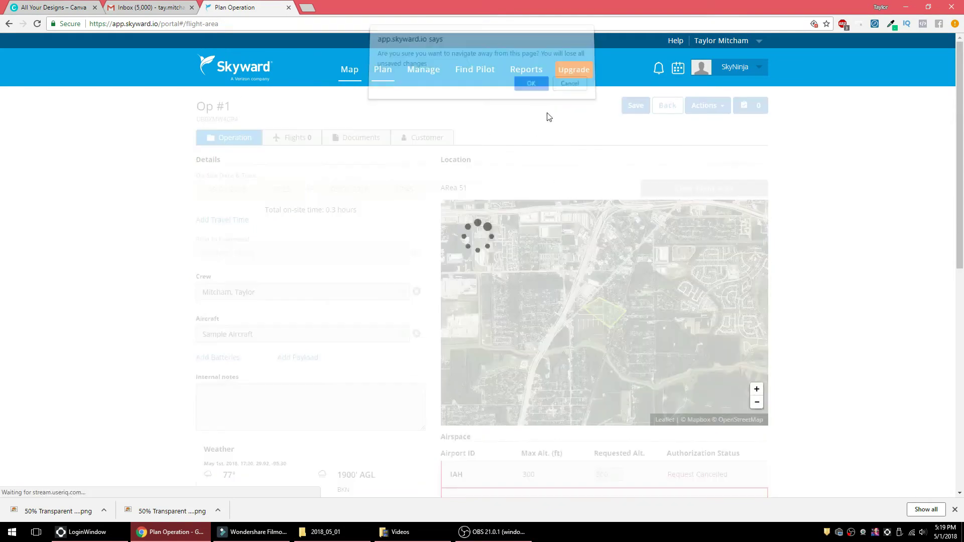
pyautogui.scroll(-4, 611, 290)
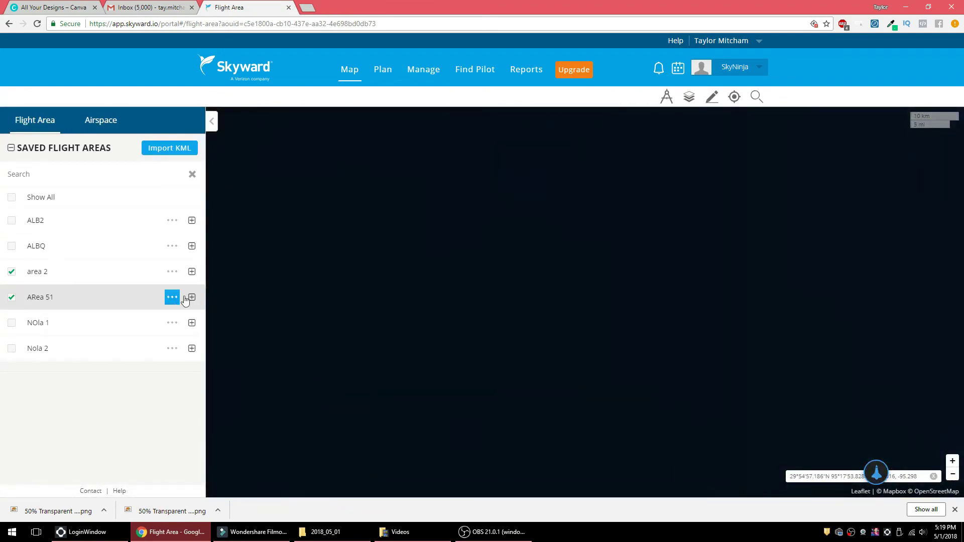
pyautogui.click(192, 297)
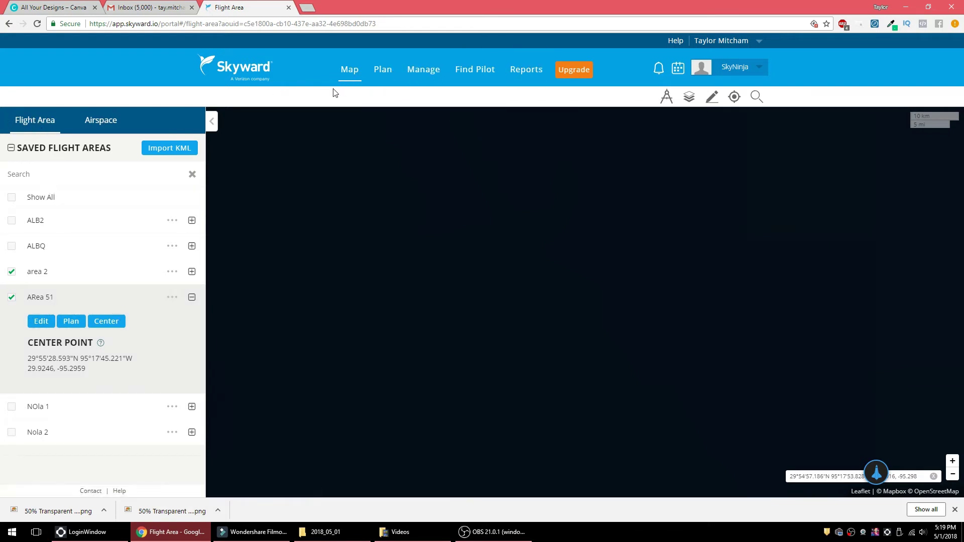
pyautogui.click(350, 70)
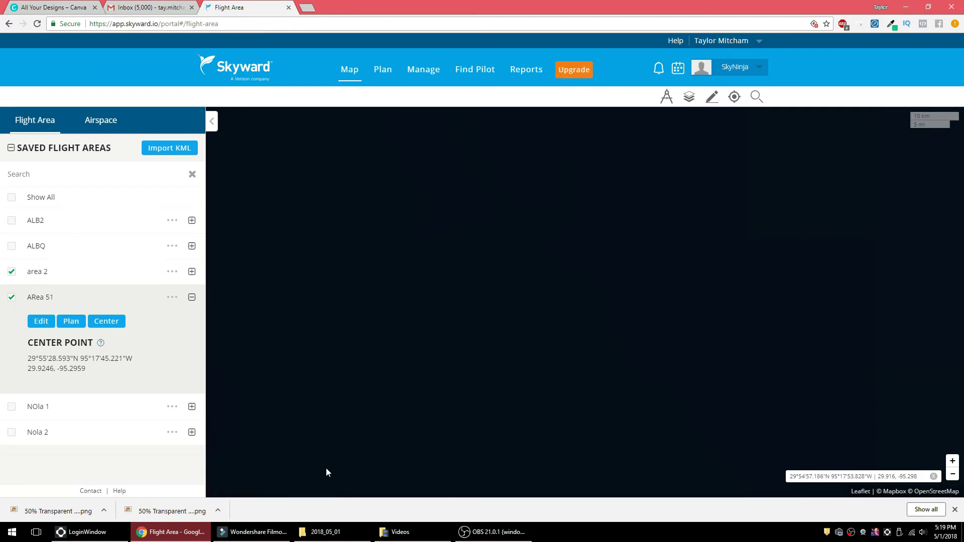
pyautogui.click(100, 128)
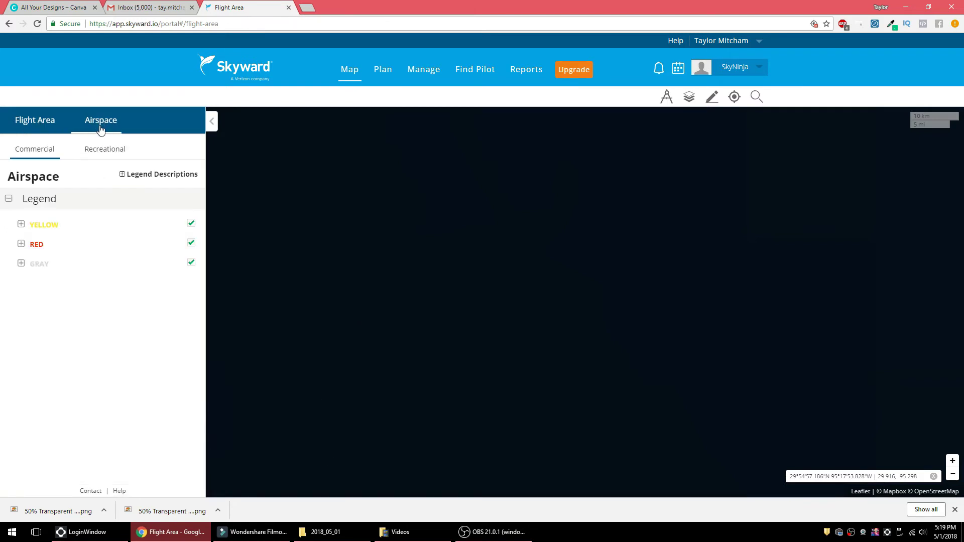
pyautogui.click(48, 124)
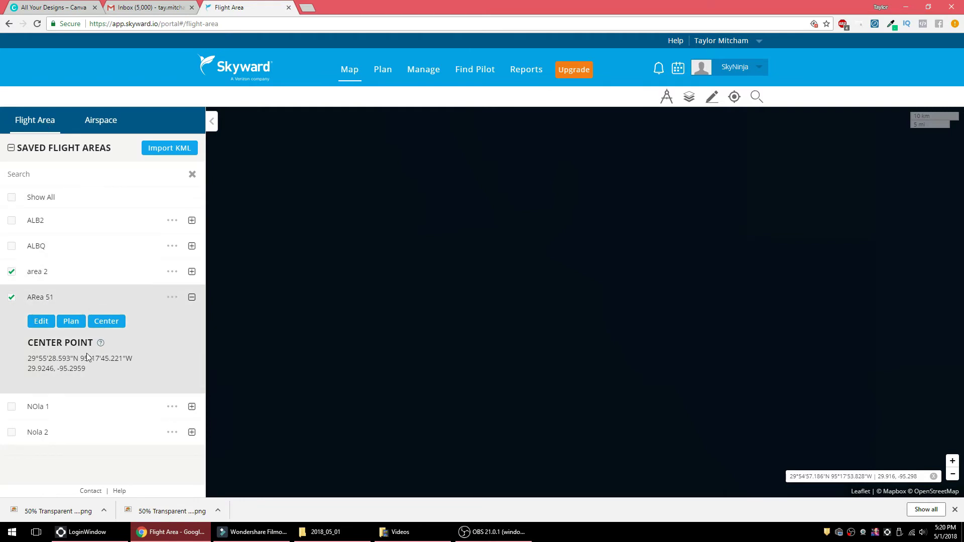
# - Hide ARea 51 and centre the map on the area 2 circle at 29.9203, -95.3073
pyautogui.click(110, 329)
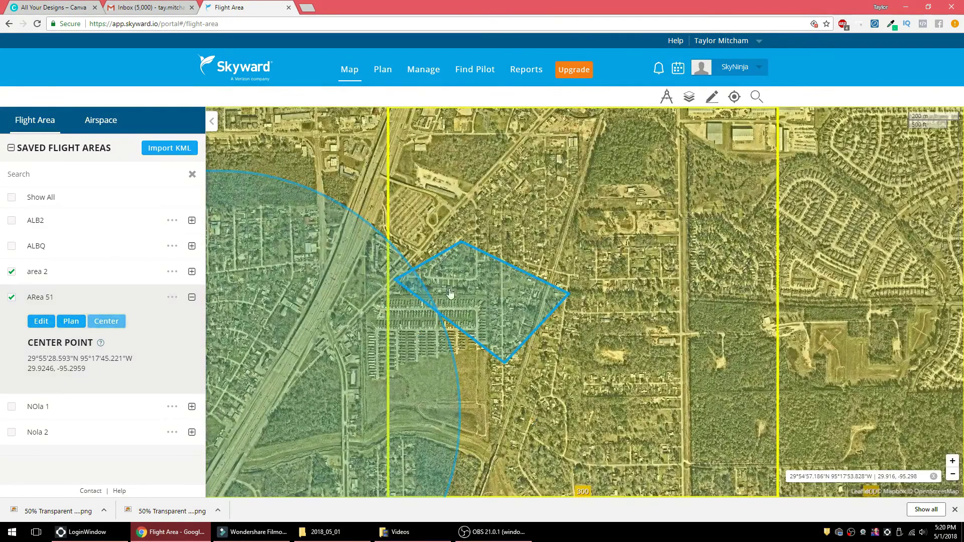
pyautogui.click(137, 273)
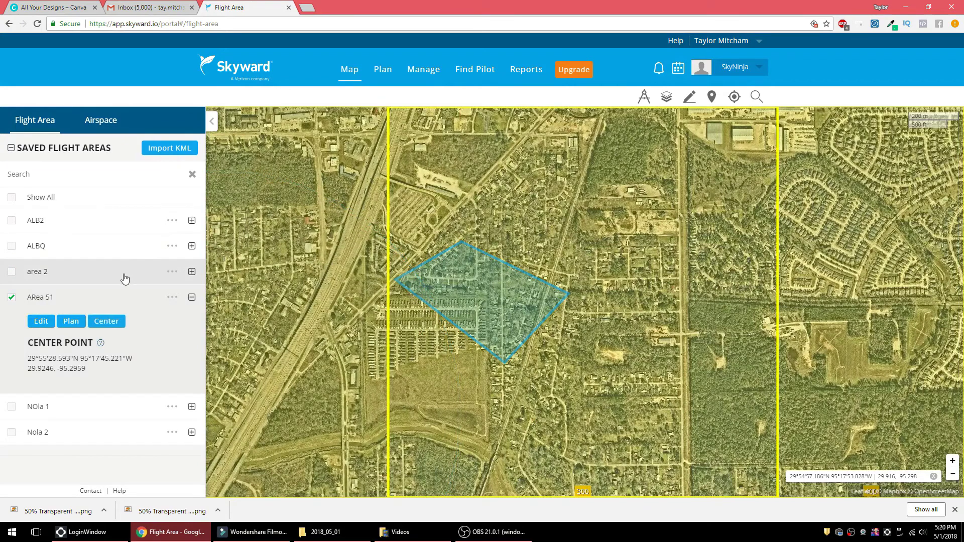
pyautogui.click(125, 279)
pyautogui.click(12, 297)
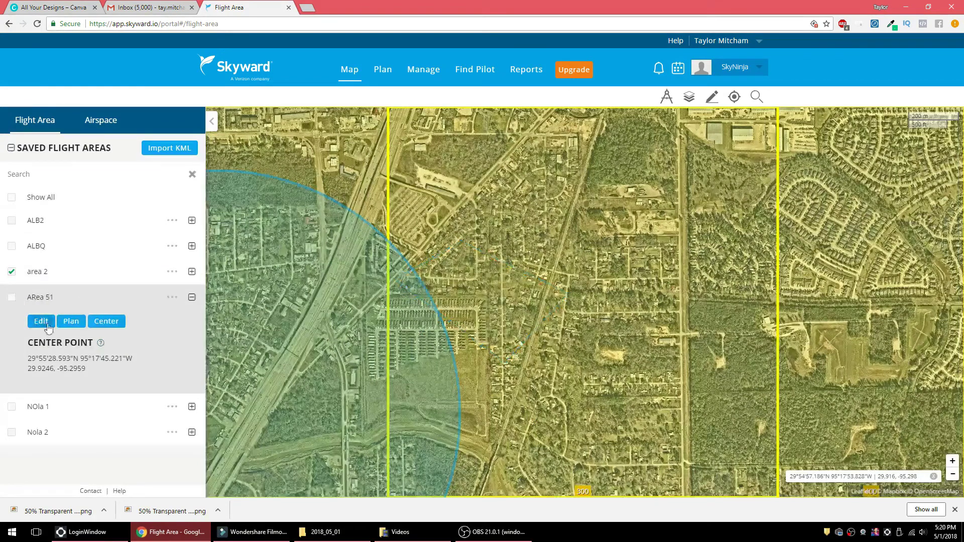
pyautogui.click(12, 301)
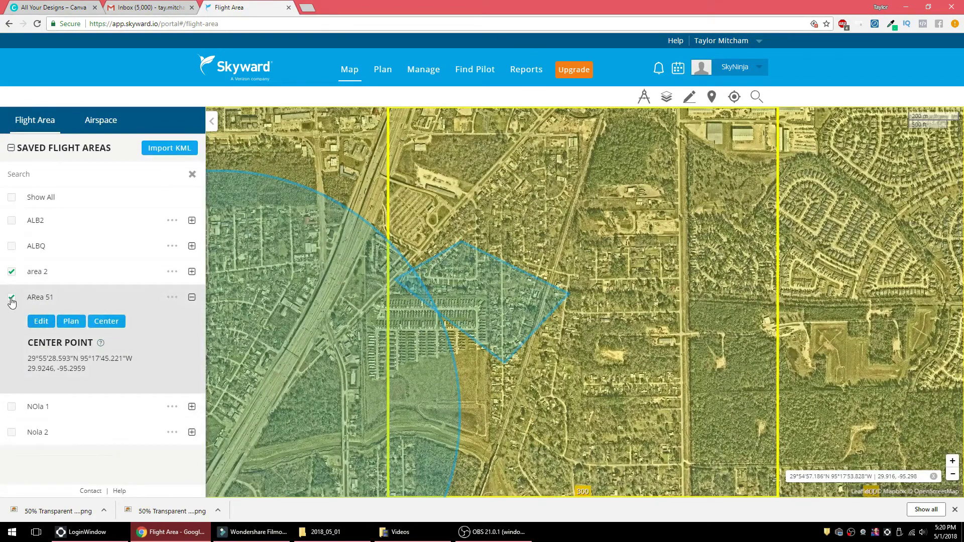
pyautogui.click(11, 301)
pyautogui.click(76, 275)
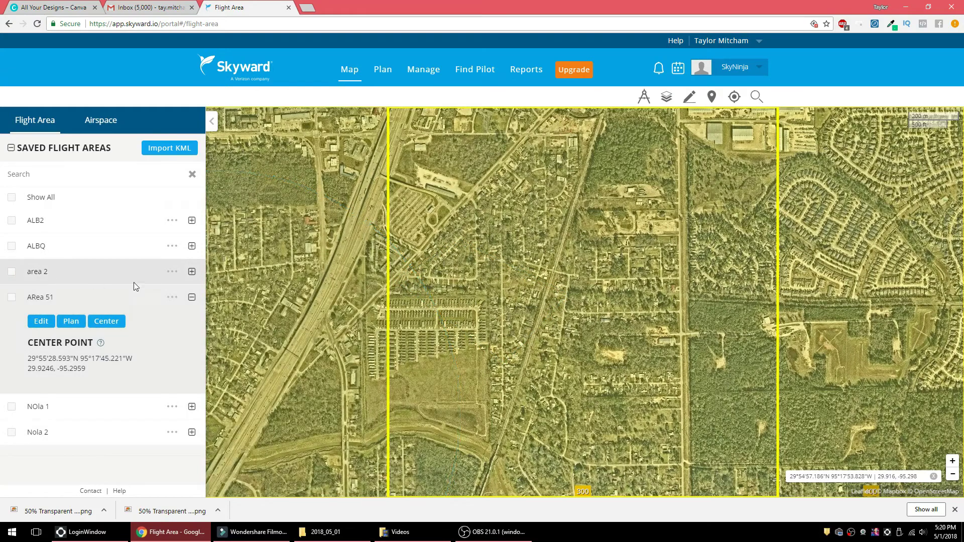
pyautogui.click(192, 271)
pyautogui.click(113, 298)
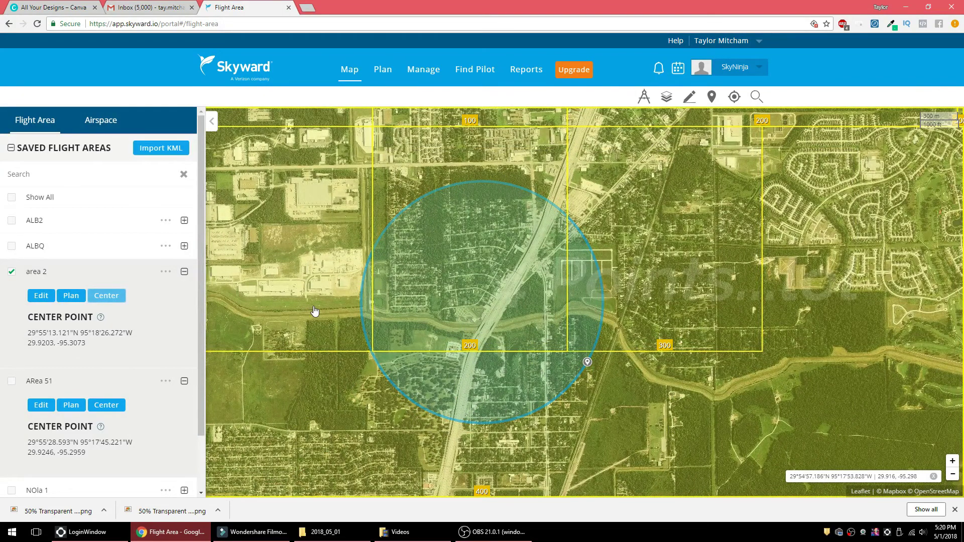
pyautogui.scroll(-1, 360, 304)
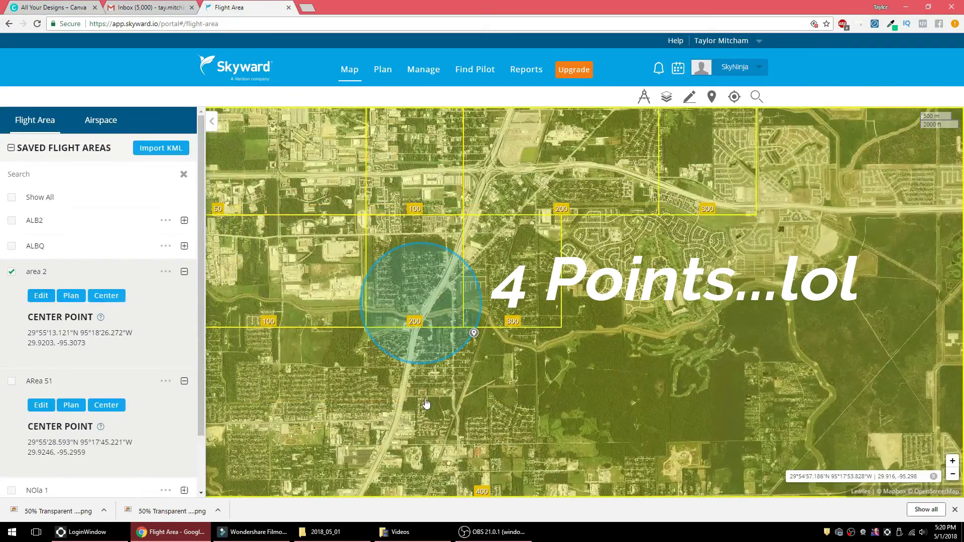
# - Plan a new operation over area 2 scheduled for 05/01/2018, 18:00–22:00
pyautogui.click(71, 296)
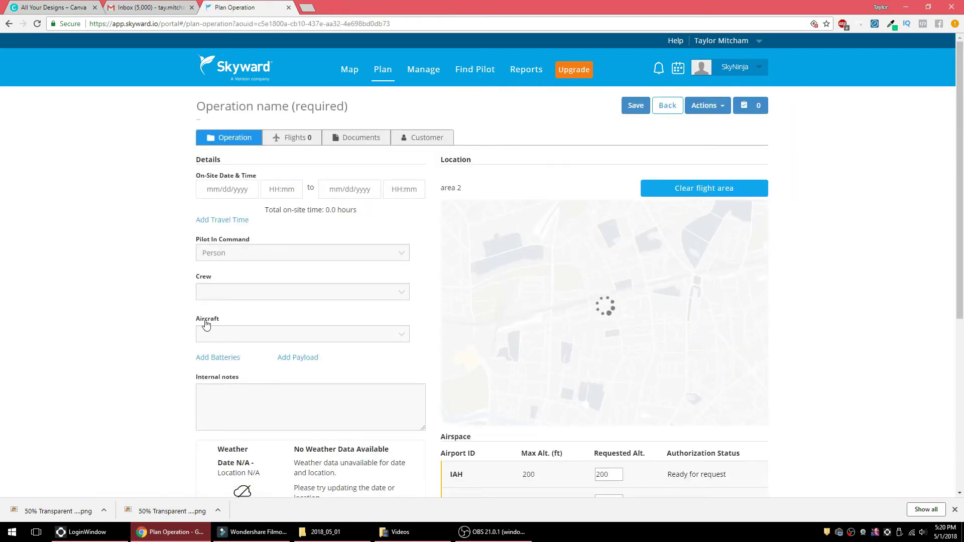
pyautogui.click(288, 107)
pyautogui.write('Operation 2')
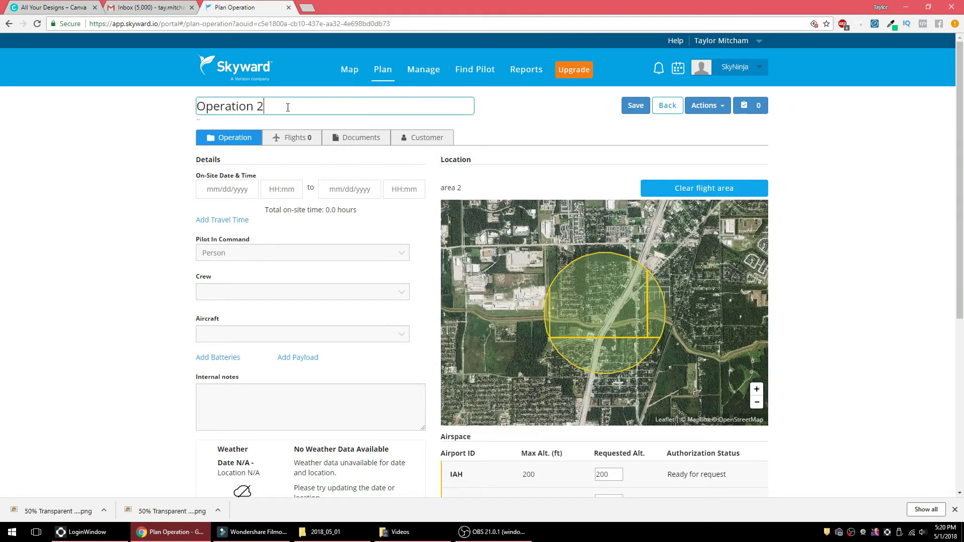
pyautogui.click(215, 188)
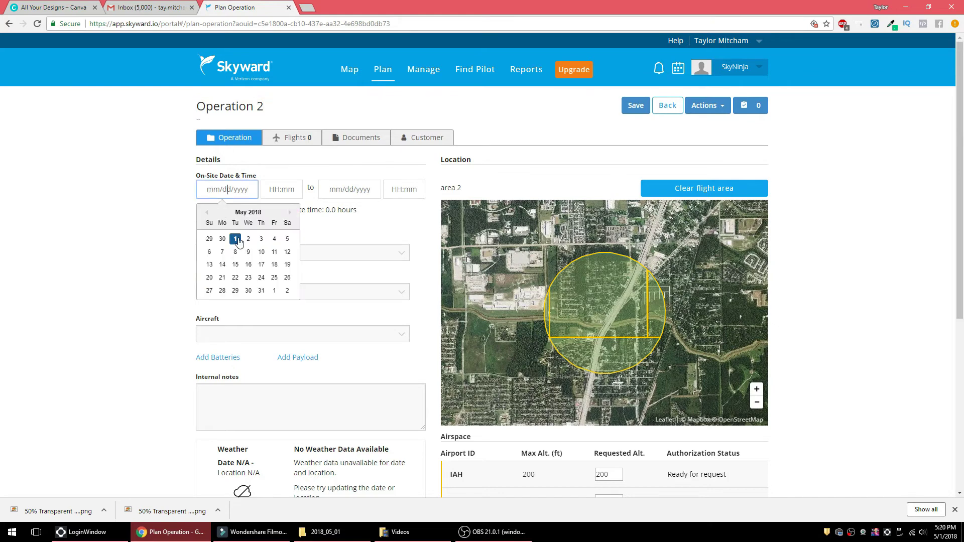
pyautogui.click(237, 239)
pyautogui.click(273, 190)
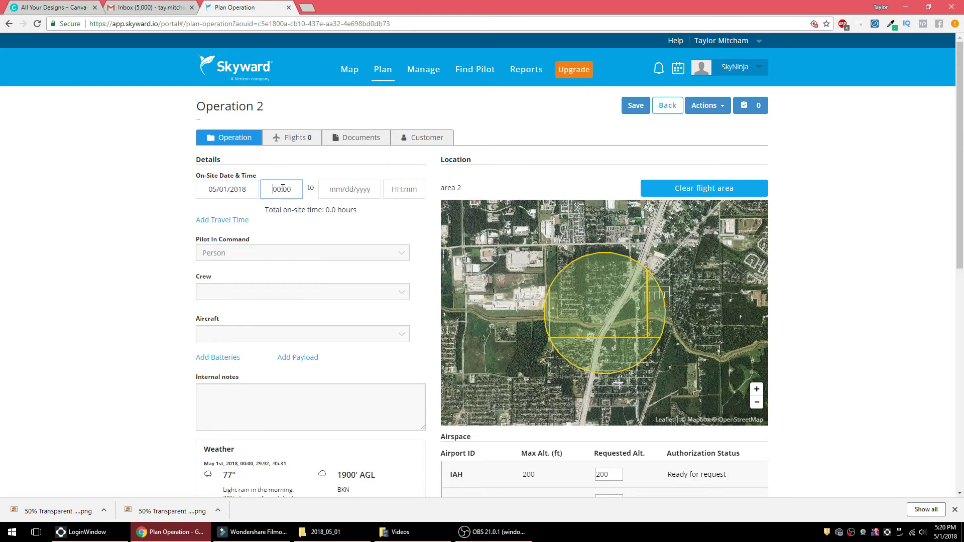
pyautogui.click(335, 190)
pyautogui.click(357, 240)
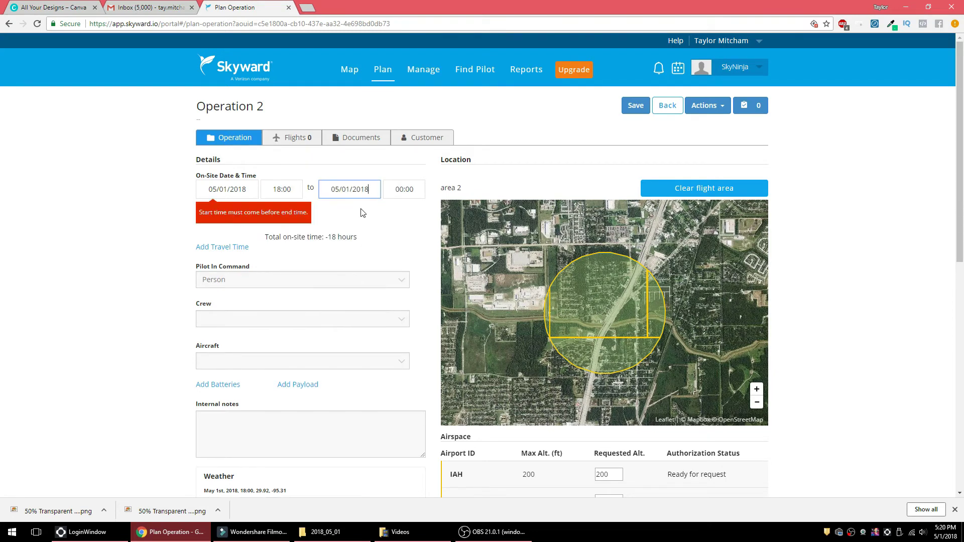
pyautogui.click(402, 194)
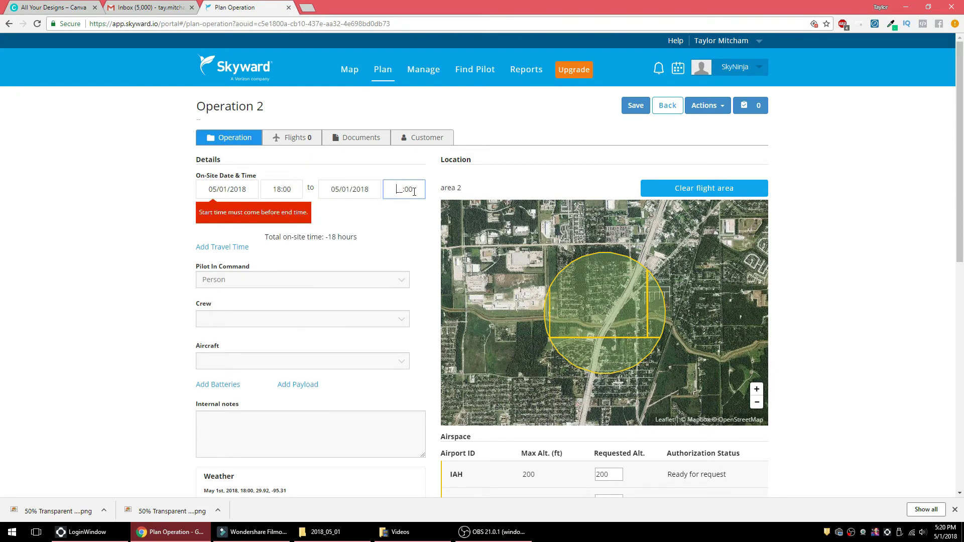
pyautogui.write('22')
# - Assign the pilot in command, a crew member and Sample Aircraft to the operation
pyautogui.click(334, 262)
pyautogui.click(312, 271)
pyautogui.click(310, 293)
pyautogui.click(309, 310)
pyautogui.click(307, 335)
pyautogui.click(300, 352)
pyautogui.scroll(-4, 199, 351)
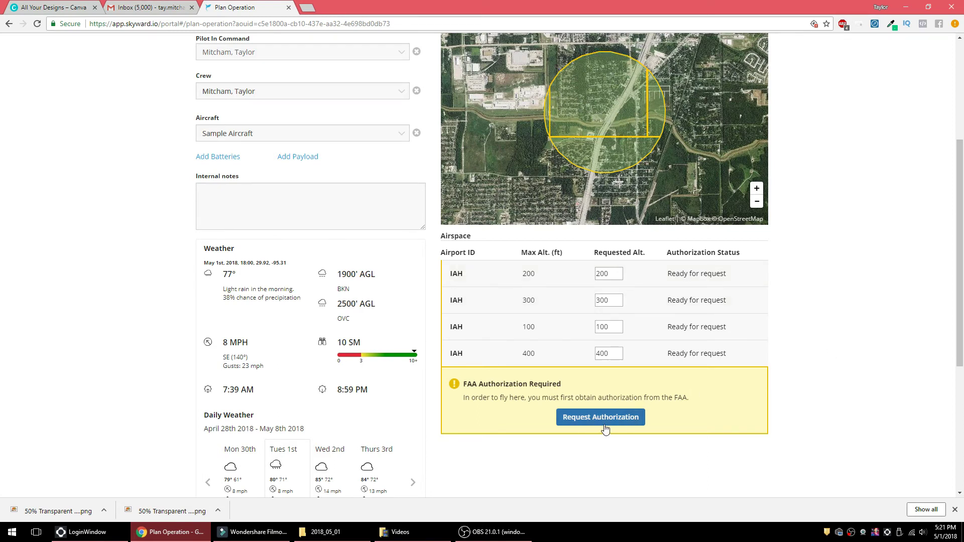
# - Request and accept the FAA authorization for IAH at 100, 200, 300 and 400 ft, then close the notice
pyautogui.click(577, 423)
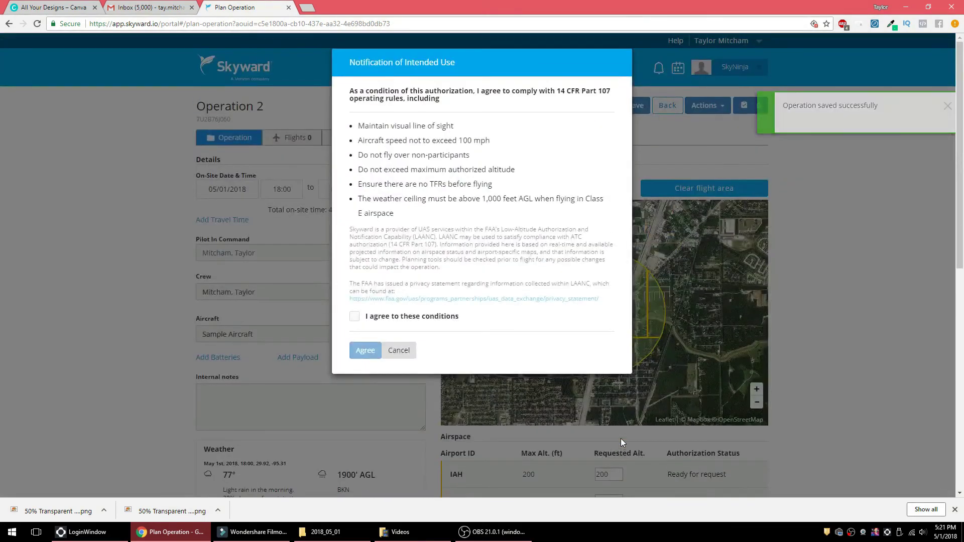
pyautogui.click(354, 316)
pyautogui.click(368, 353)
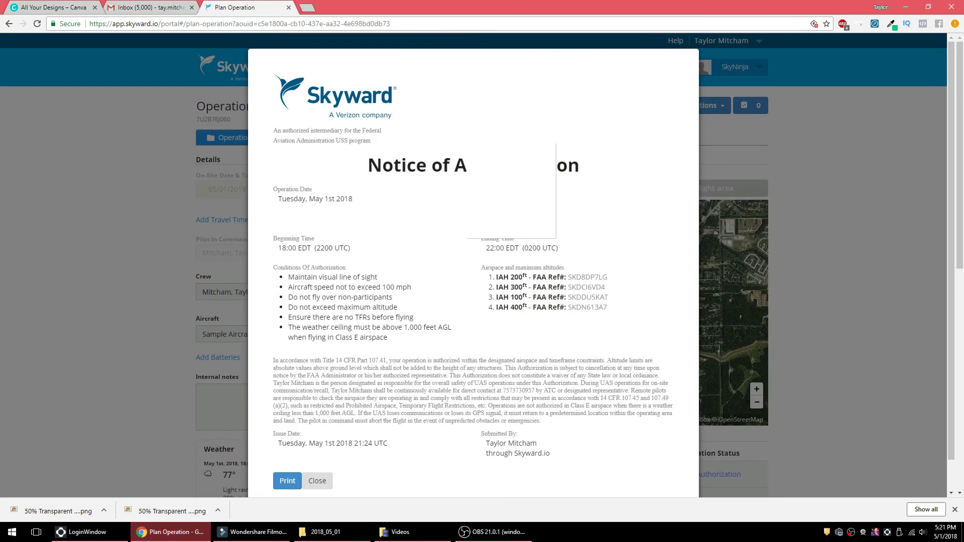
pyautogui.click(317, 482)
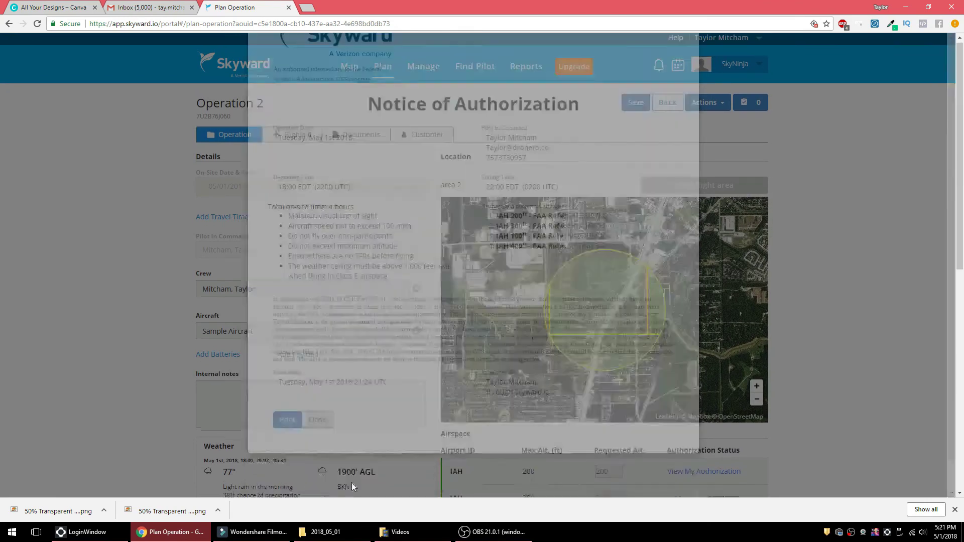